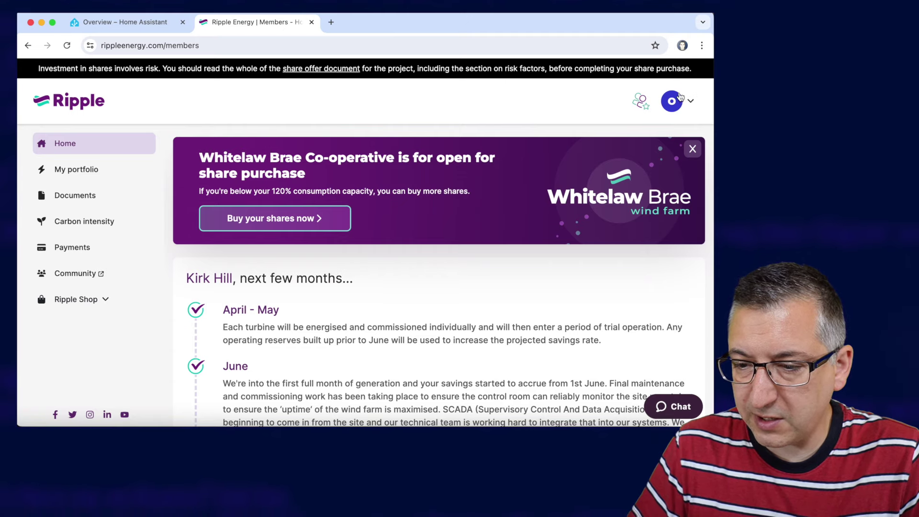
Step: Copy the Ripple API key from the Ripple Energy member account settings
{"action": "left_click", "coordinate": [691, 104]}
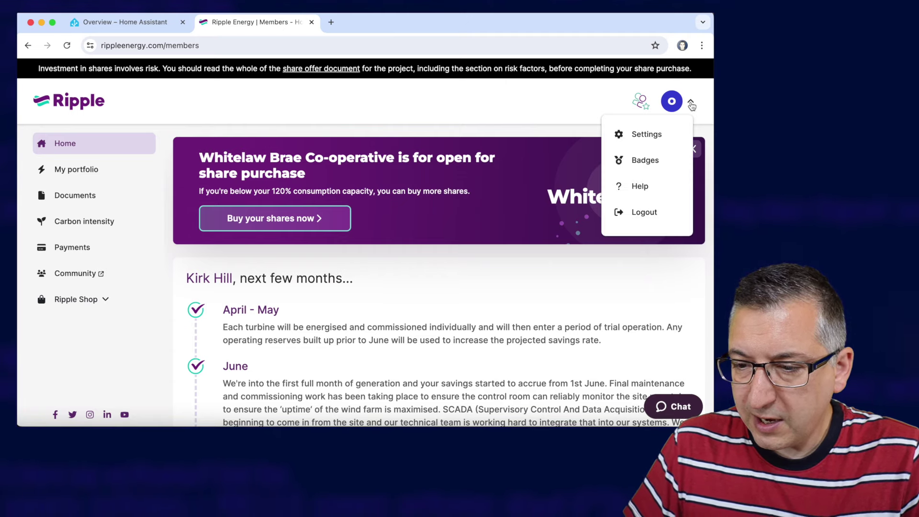
{"action": "left_click", "coordinate": [647, 136]}
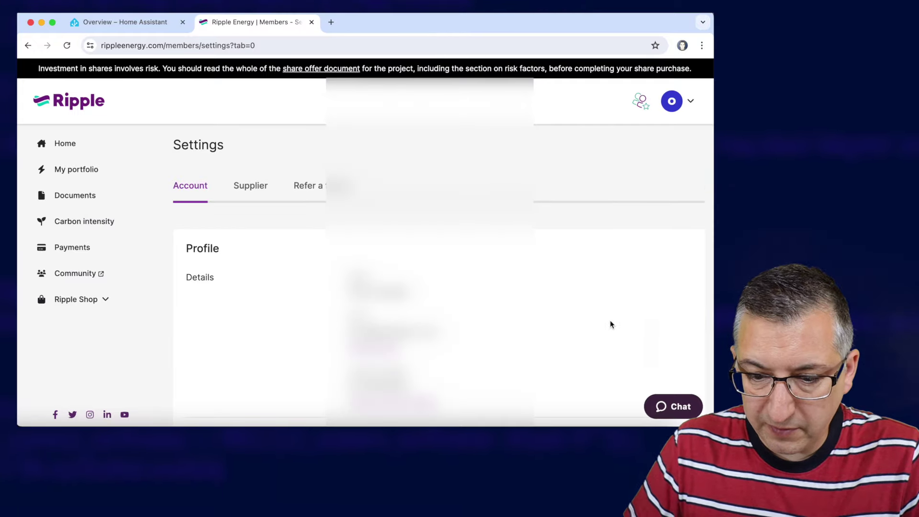
{"action": "scroll", "coordinate": [610, 323], "scroll_direction": "down", "scroll_amount": 5}
{"action": "scroll", "coordinate": [610, 324], "scroll_direction": "down", "scroll_amount": 5}
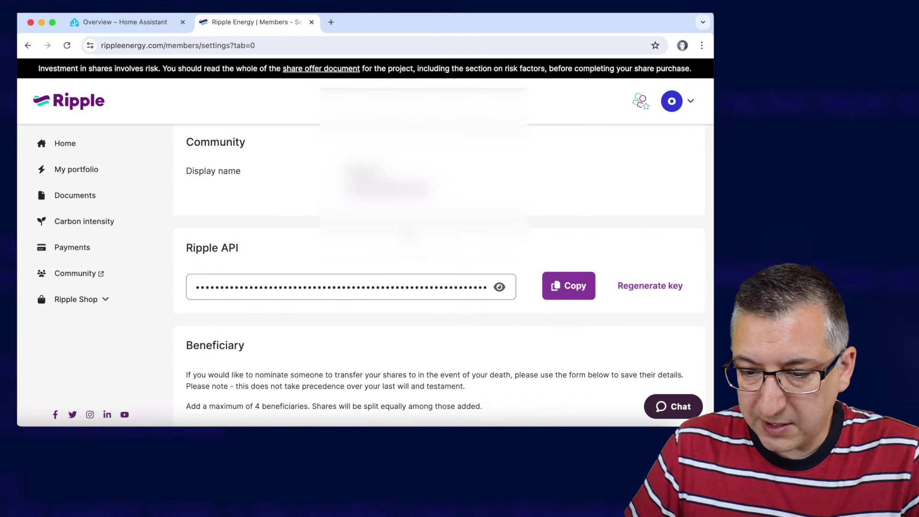
{"action": "left_click", "coordinate": [574, 285]}
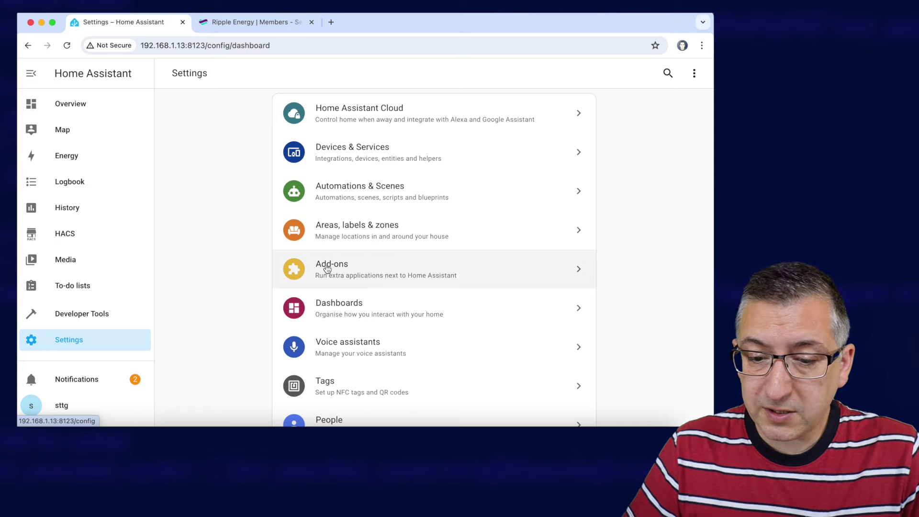
Step: Install and start the File editor add-on from the Add-on Store, showing it in the sidebar
{"action": "left_click", "coordinate": [349, 271]}
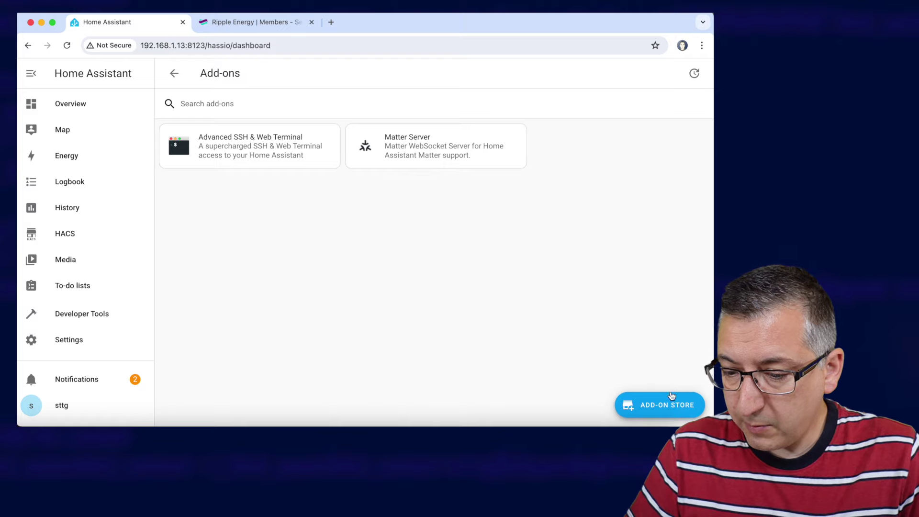
{"action": "left_click", "coordinate": [660, 406]}
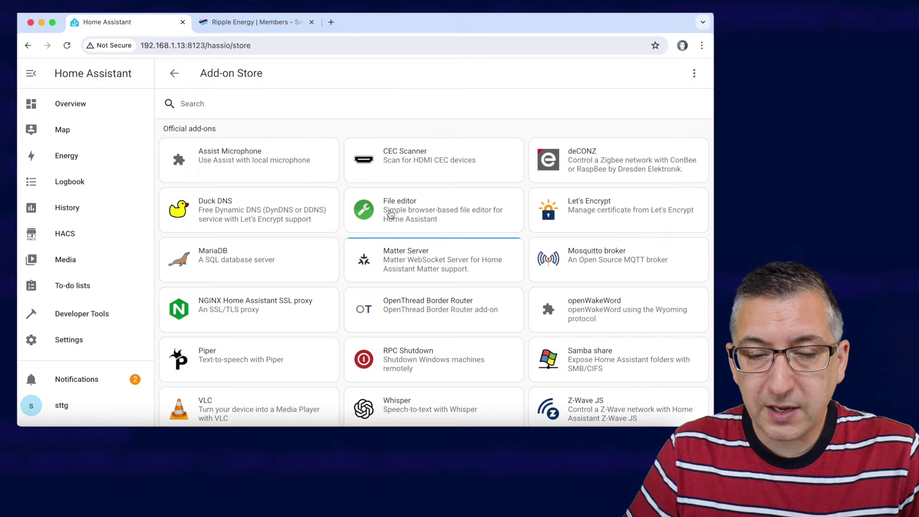
{"action": "left_click", "coordinate": [391, 214]}
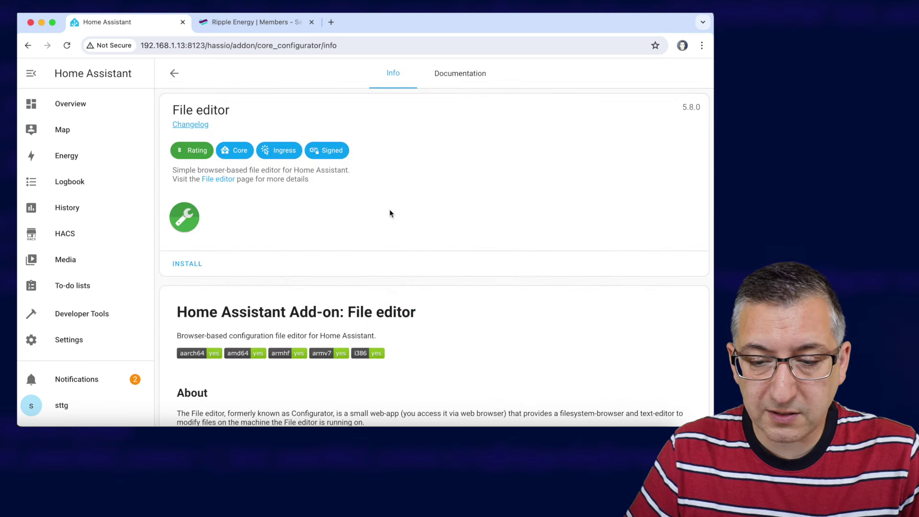
{"action": "scroll", "coordinate": [390, 213], "scroll_direction": "down", "scroll_amount": 1}
{"action": "left_click", "coordinate": [193, 234]}
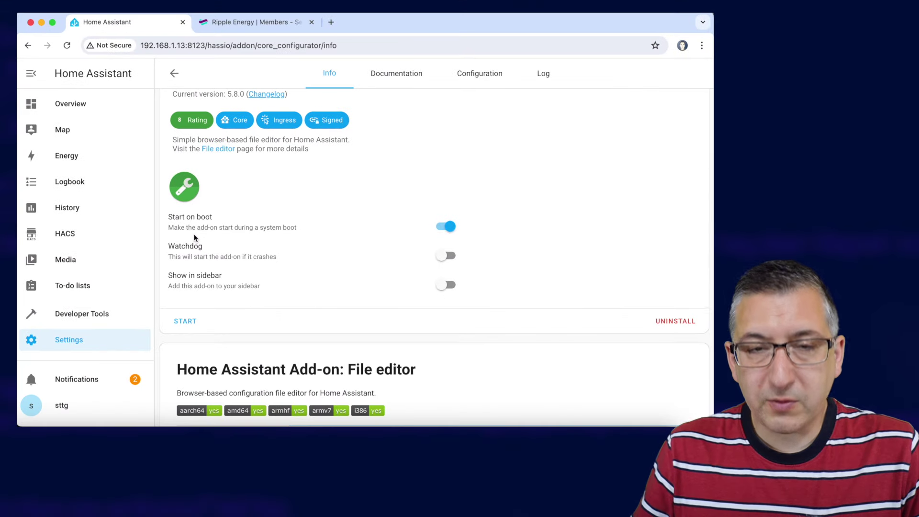
{"action": "left_click", "coordinate": [185, 325]}
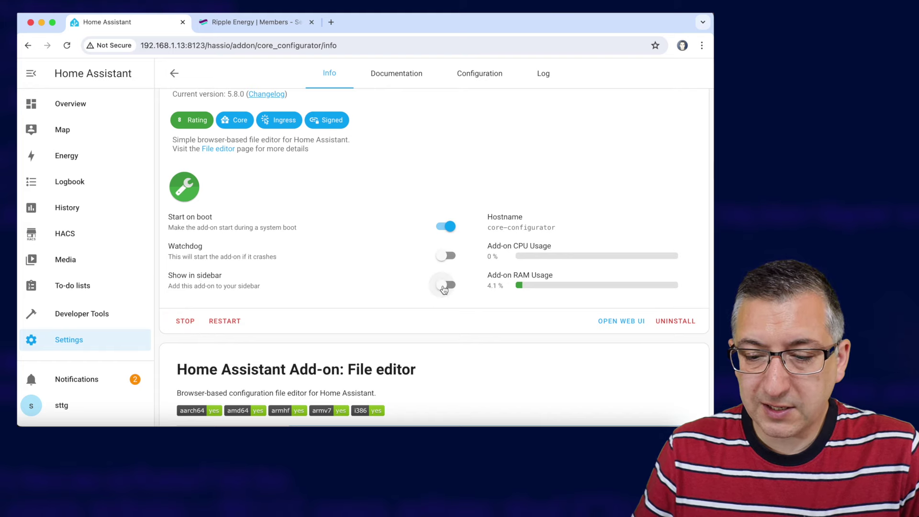
{"action": "left_click", "coordinate": [443, 287]}
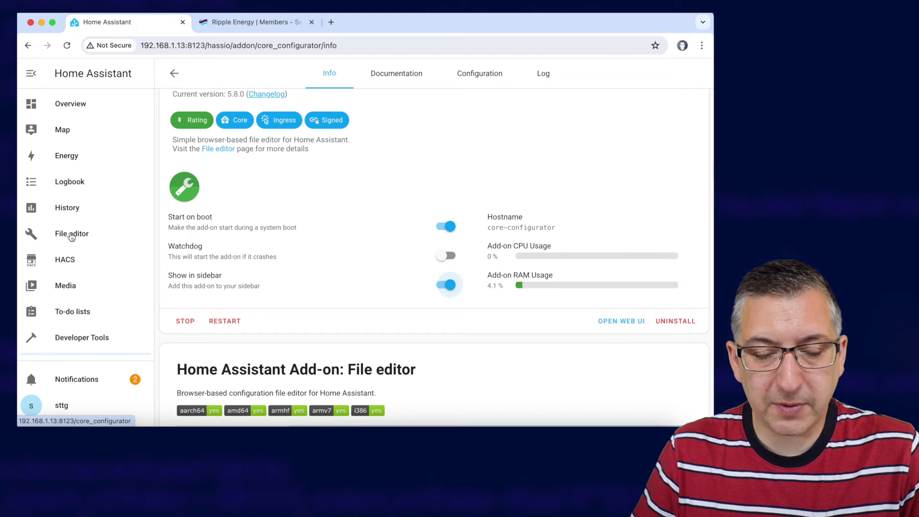
Step: Open secrets.yaml in the File editor
{"action": "left_click", "coordinate": [76, 234]}
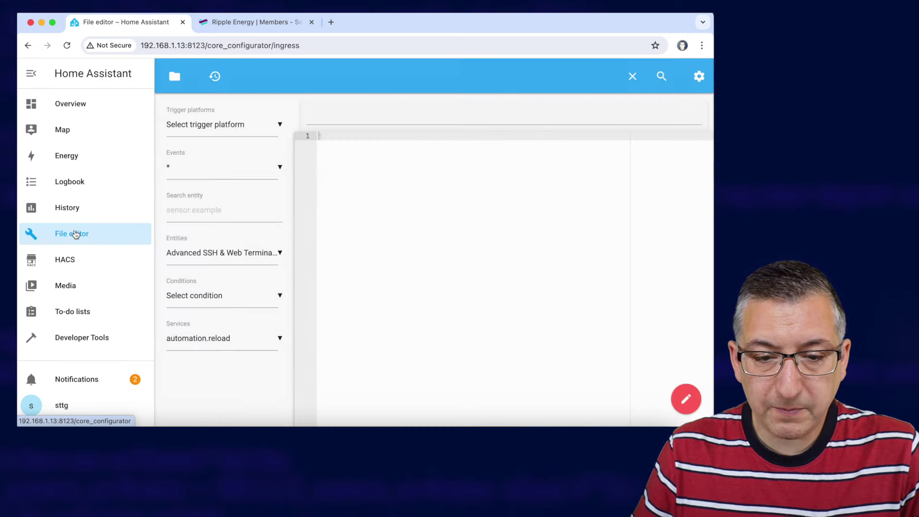
{"action": "left_click", "coordinate": [174, 77]}
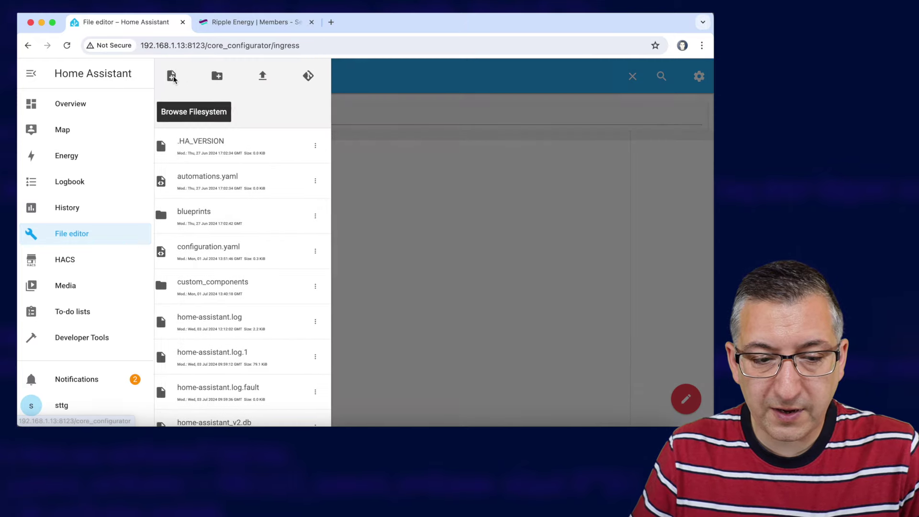
{"action": "scroll", "coordinate": [221, 257], "scroll_direction": "down", "scroll_amount": 3}
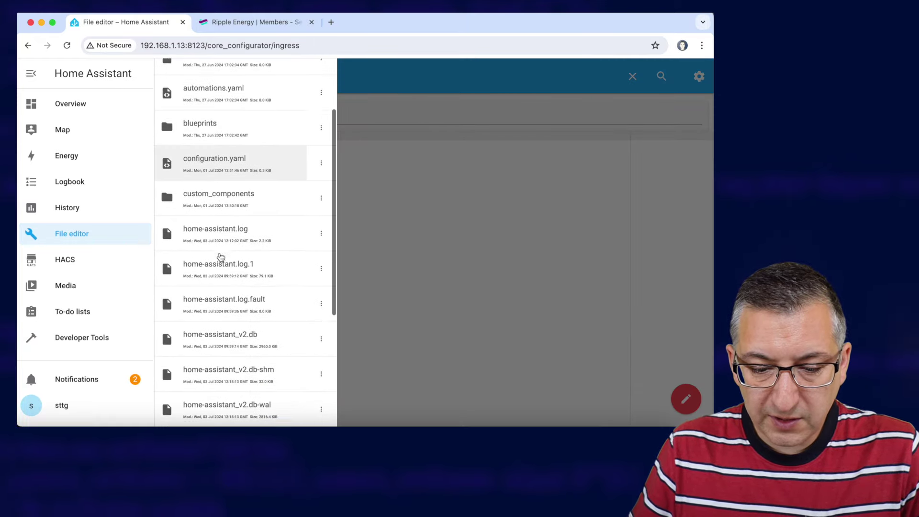
{"action": "scroll", "coordinate": [221, 257], "scroll_direction": "down", "scroll_amount": 5}
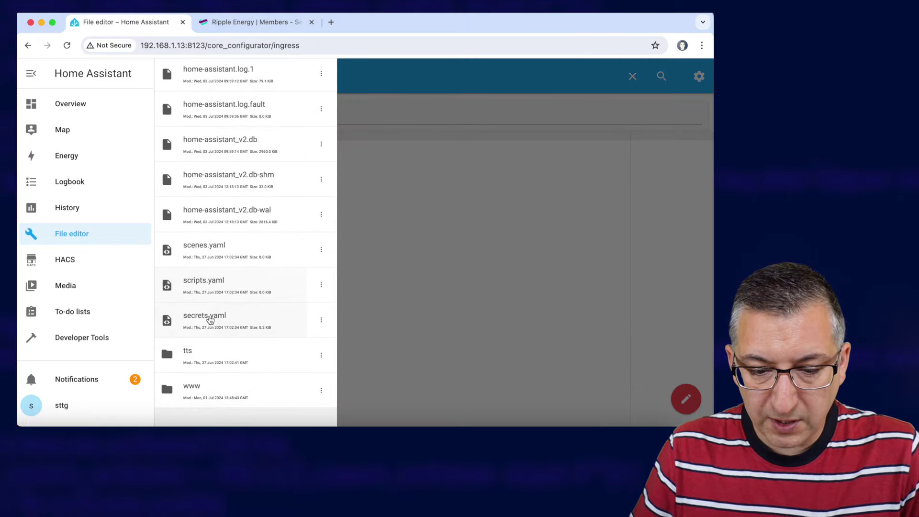
{"action": "left_click", "coordinate": [208, 320]}
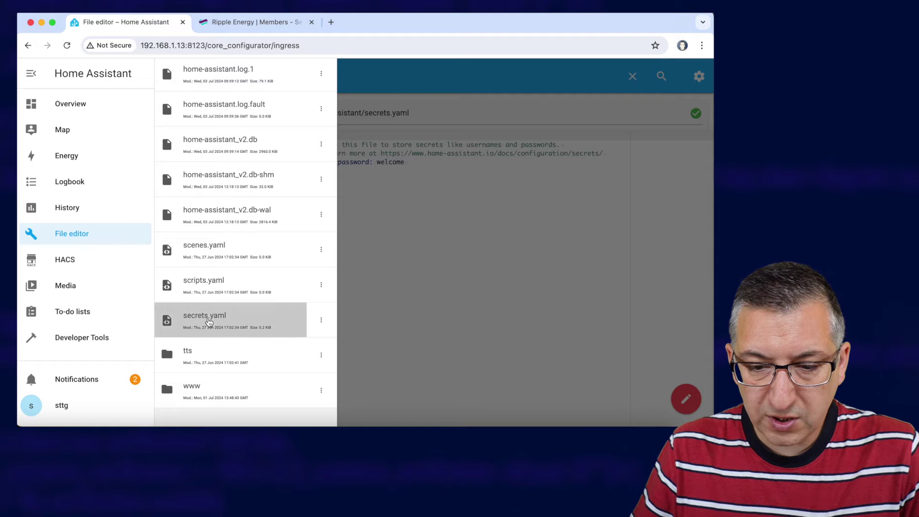
{"action": "left_click", "coordinate": [446, 212]}
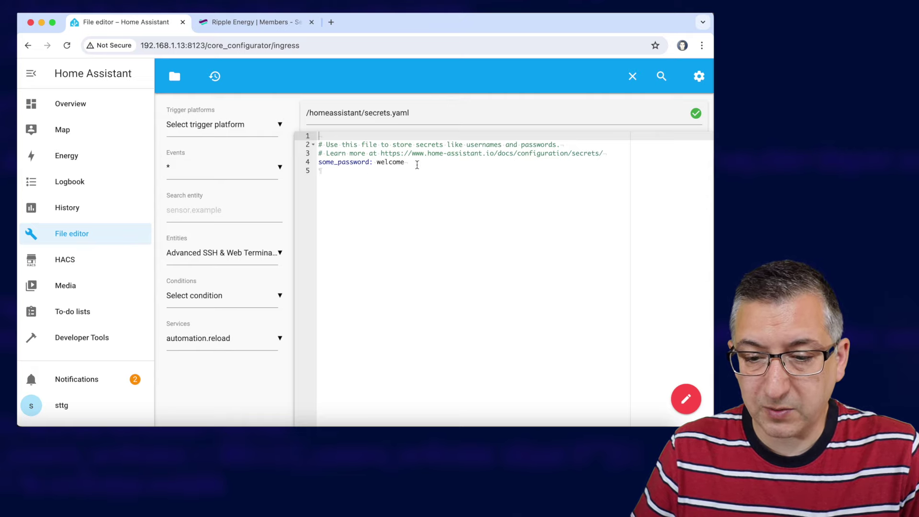
Step: Add a ripple_energy: line holding the member_data URL followed by the pasted API key
{"action": "left_click", "coordinate": [417, 164]}
{"action": "key", "text": "Return"}
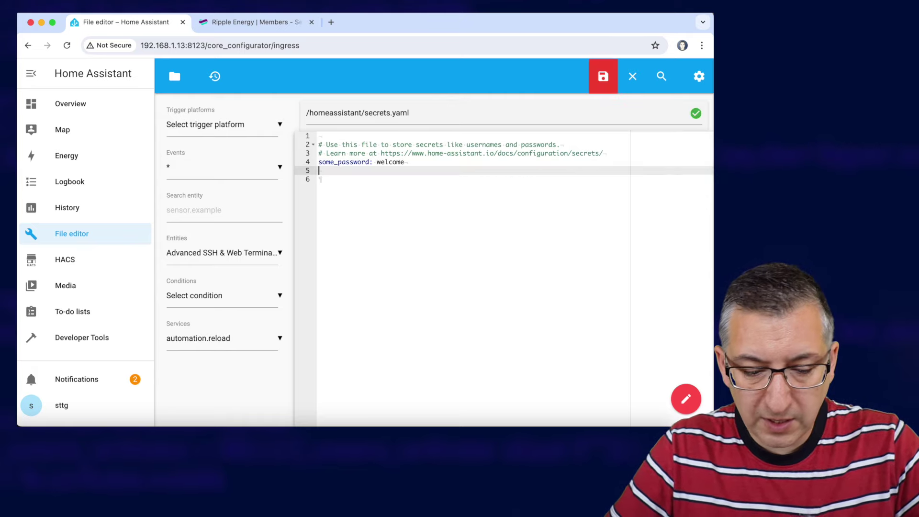
{"action": "type", "text": "r"}
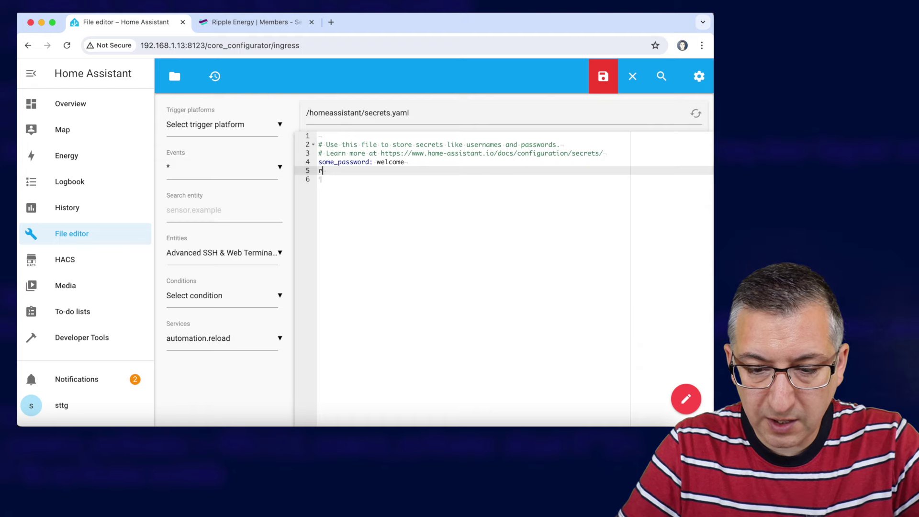
{"action": "type", "text": "ipple_energy:"}
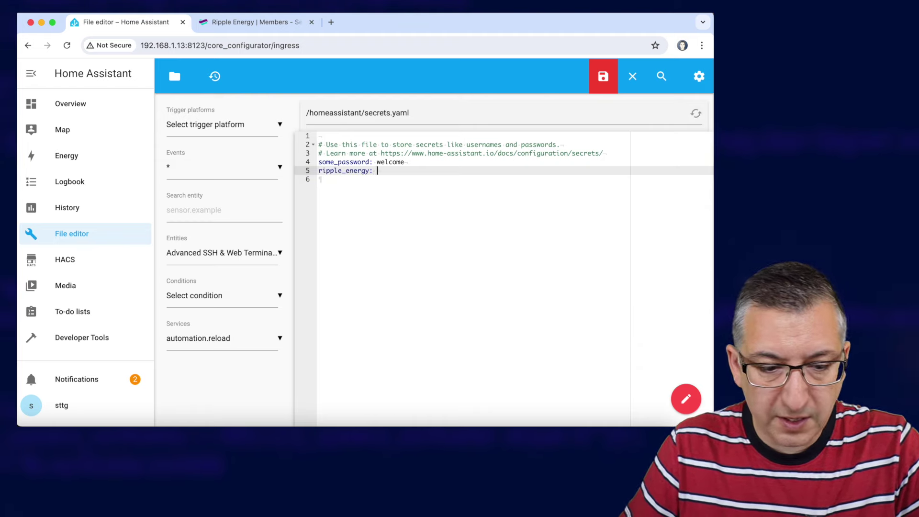
{"action": "key", "text": "super+Tab"}
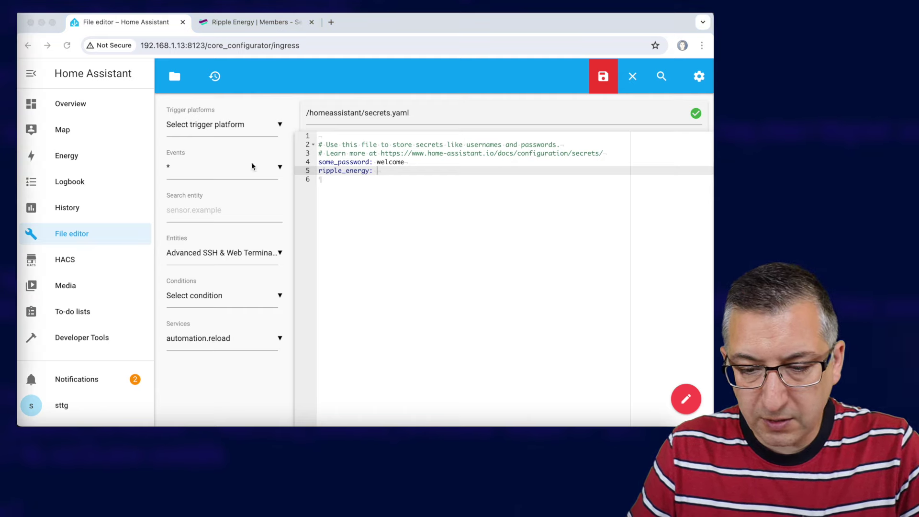
{"action": "left_click", "coordinate": [390, 172]}
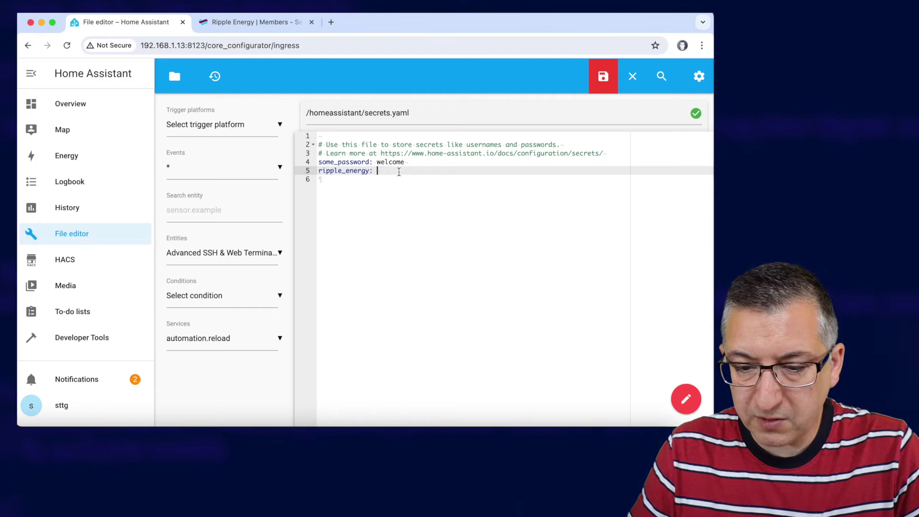
{"action": "key", "text": "super+v"}
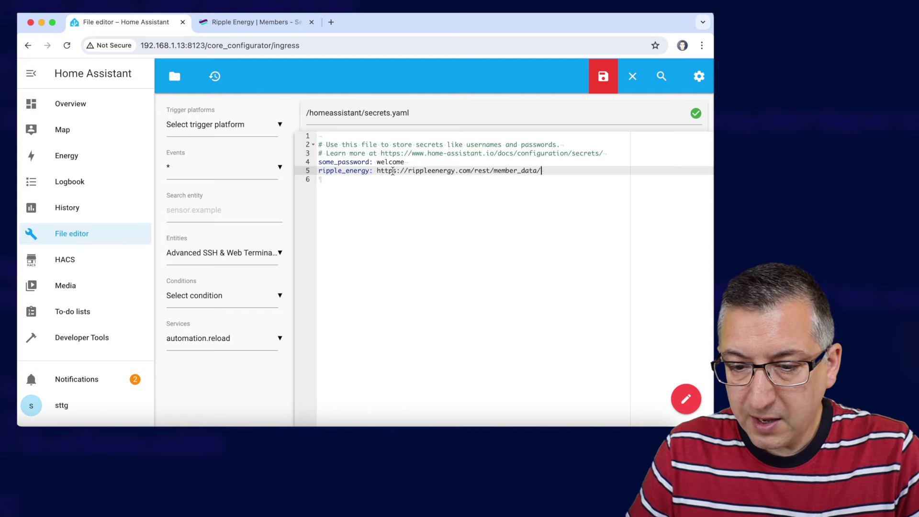
{"action": "key", "text": "super+Tab"}
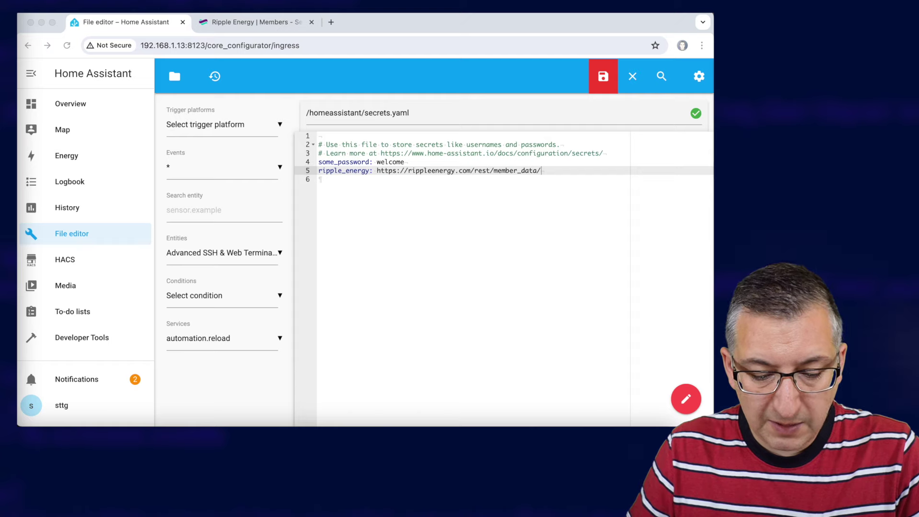
{"action": "left_click", "coordinate": [552, 175]}
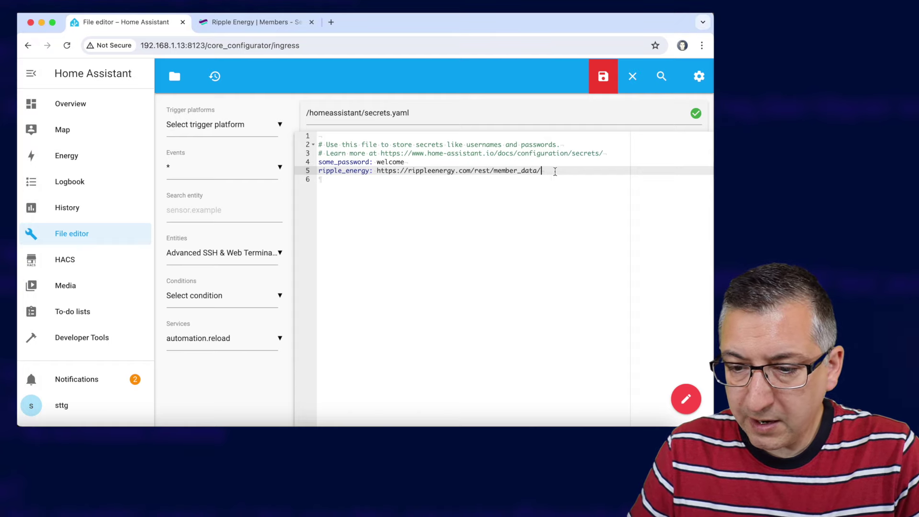
{"action": "key", "text": "super+v"}
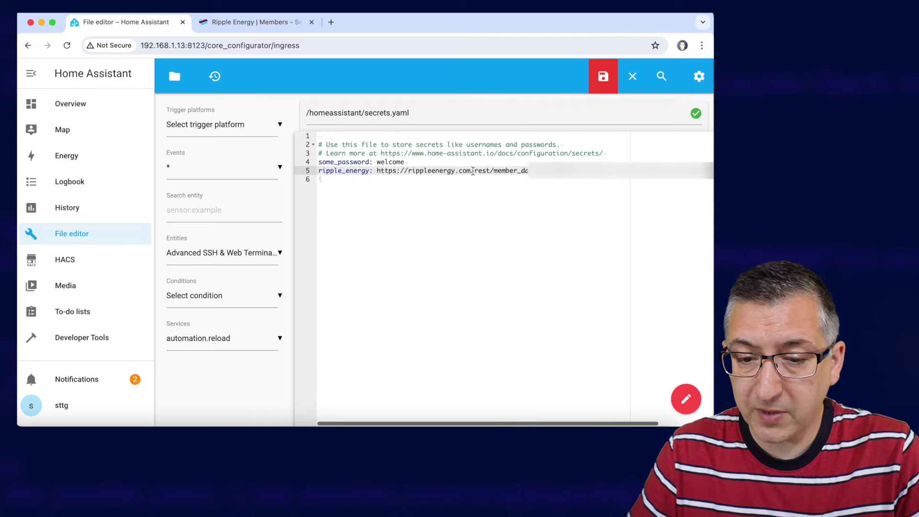
Step: Save secrets.yaml, then open configuration.yaml and add blank lines after the scene include
{"action": "left_click", "coordinate": [603, 77]}
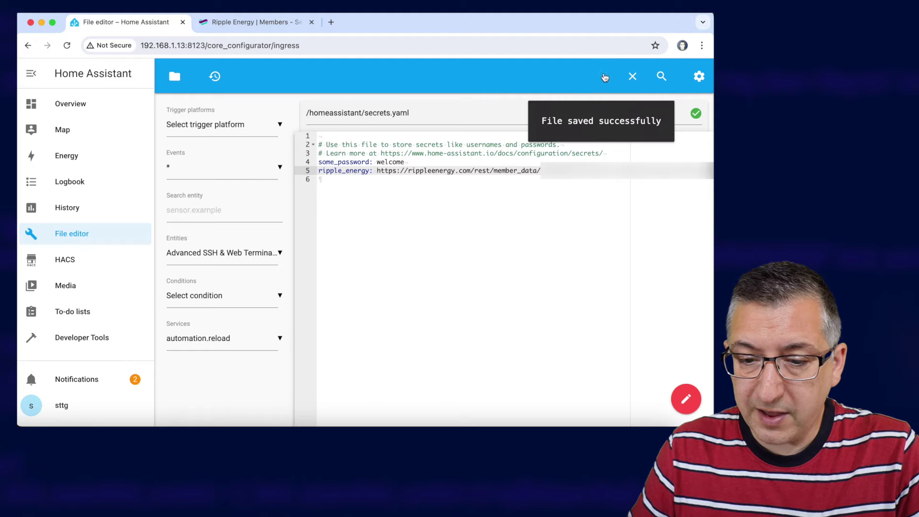
{"action": "left_click", "coordinate": [175, 76]}
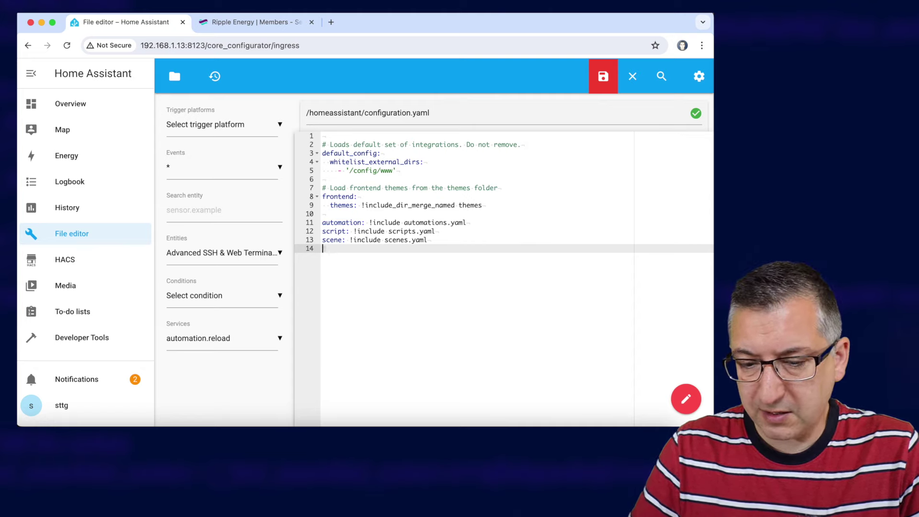
{"action": "key", "text": "Return"}
{"action": "key", "text": "Return"}
{"action": "key", "text": "Return"}
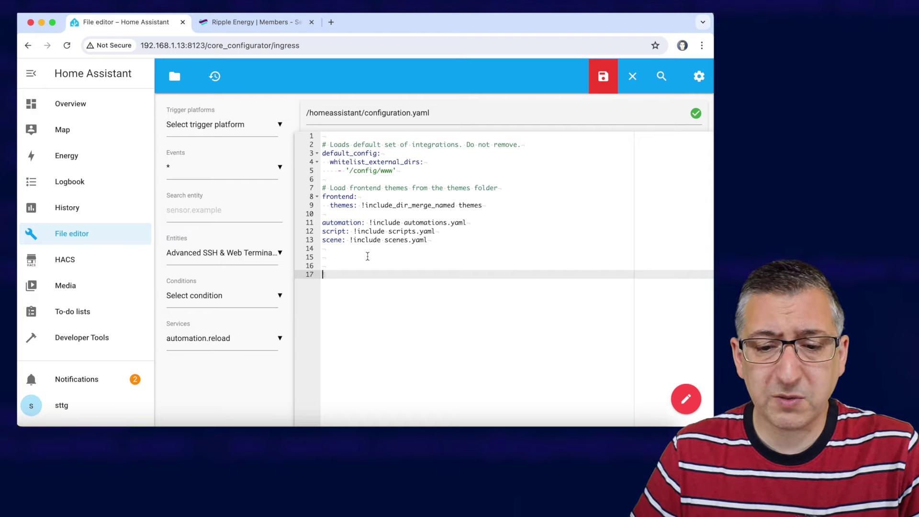
{"action": "key", "text": "super+Tab"}
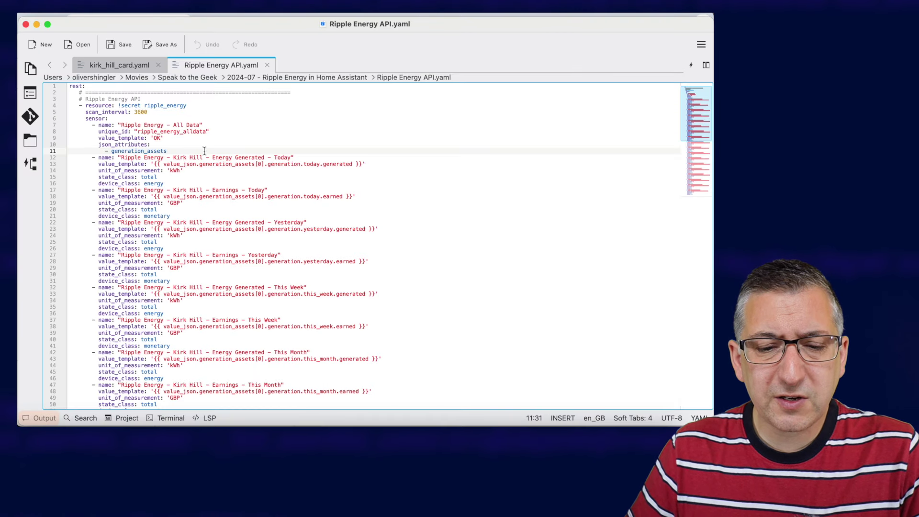
Step: Copy lines 1–11 of Ripple Energy API.yaml, the All Data rest block, in Kate
{"action": "left_click_drag", "start_coordinate": [204, 151], "coordinate": [57, 81]}
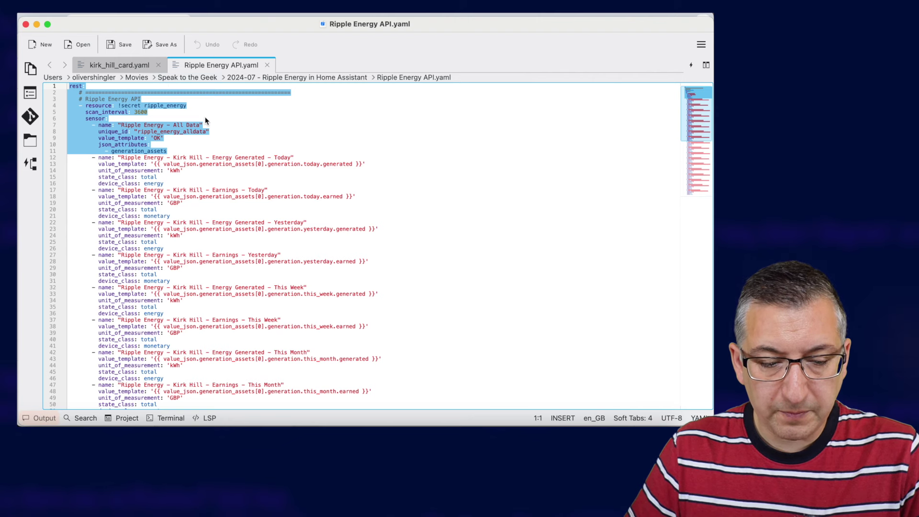
{"action": "key", "text": "super+Tab"}
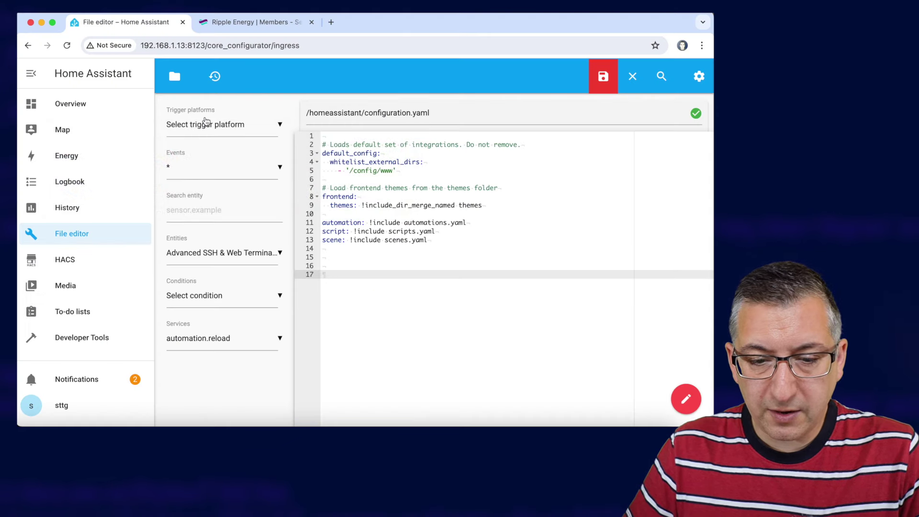
Step: Paste the Ripple Energy rest block onto line 16 of configuration.yaml and save it
{"action": "left_click", "coordinate": [327, 266]}
{"action": "type", "text": "rest:    # ================================================================    # Ripple Energy API    - resource: !secret ripple_energy      scan_interval: 3600      sensor:        - name: \"Ripple Energy - All Data\"          unique_id: \"ripple_energy_alldata\"          value_template: 'OK'          json_attributes:            - generation_assets"}
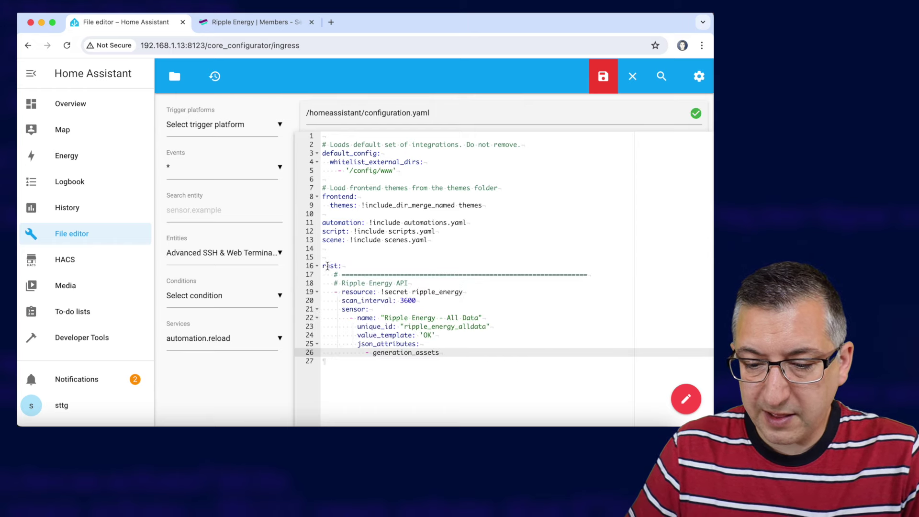
{"action": "left_click", "coordinate": [604, 86]}
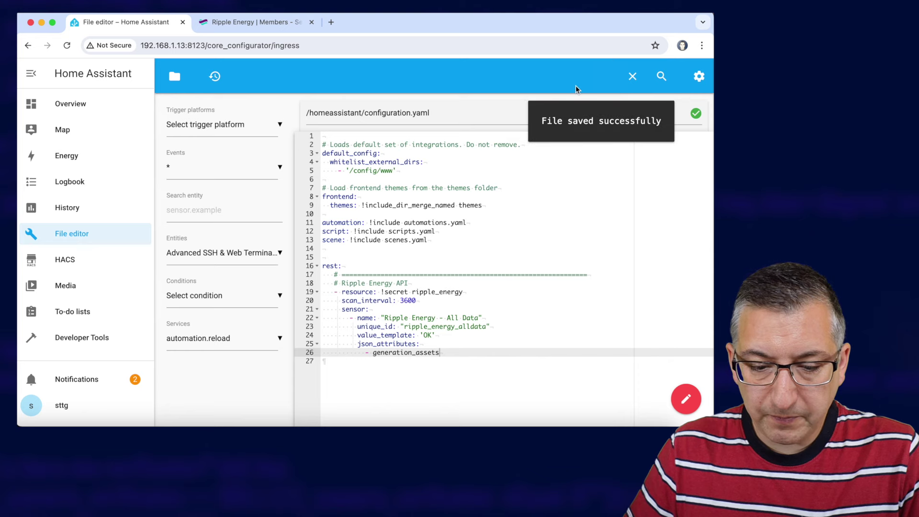
Step: Check the configuration in Developer Tools > YAML, then fully restart Home Assistant
{"action": "left_click", "coordinate": [77, 343]}
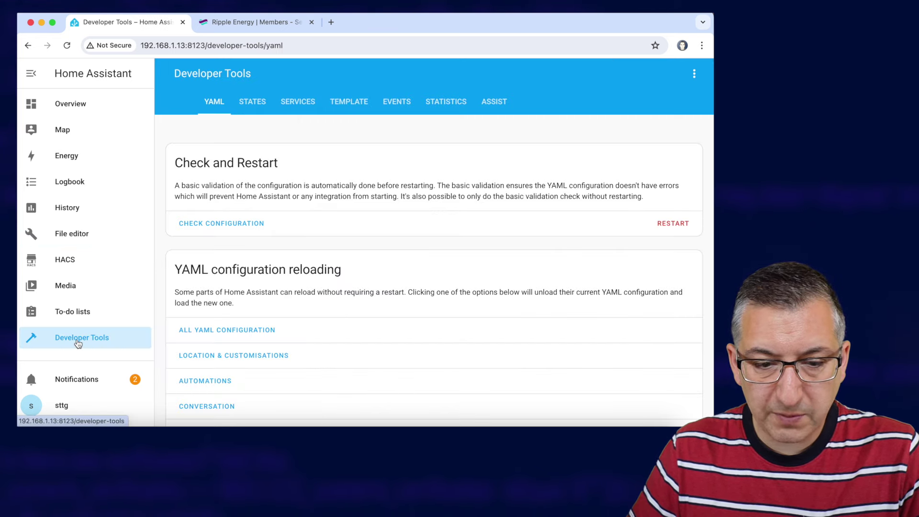
{"action": "left_click", "coordinate": [227, 223]}
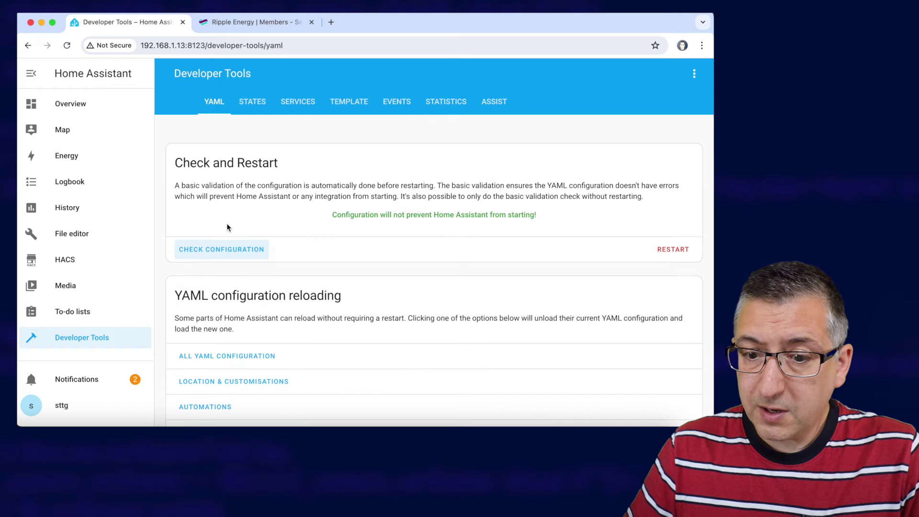
{"action": "left_click", "coordinate": [670, 248]}
{"action": "left_click", "coordinate": [320, 245]}
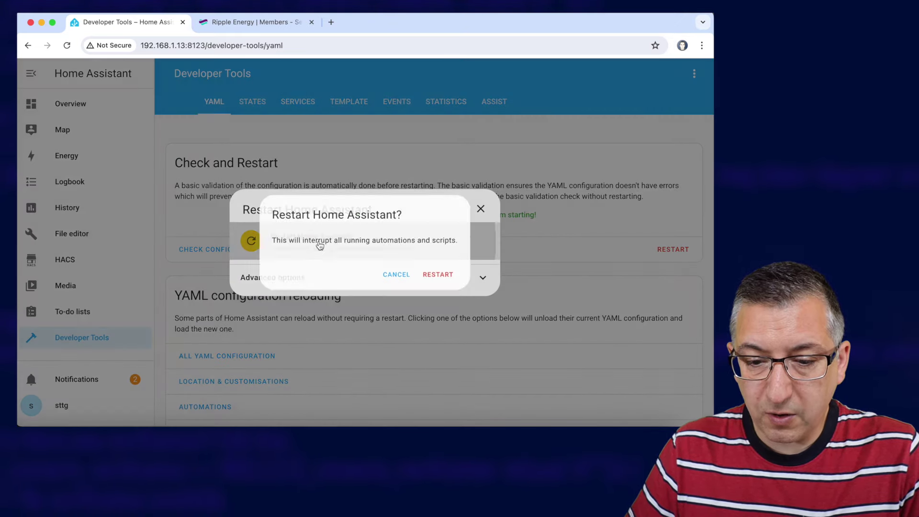
{"action": "left_click", "coordinate": [439, 275]}
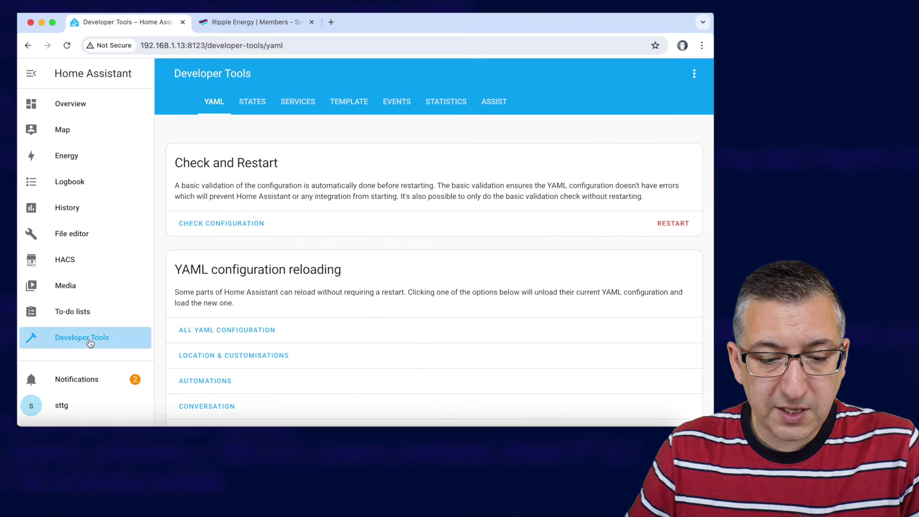
Step: Filter the entity states by 'ri' and select sensor.ripple_energy_all_data
{"action": "left_click", "coordinate": [254, 102]}
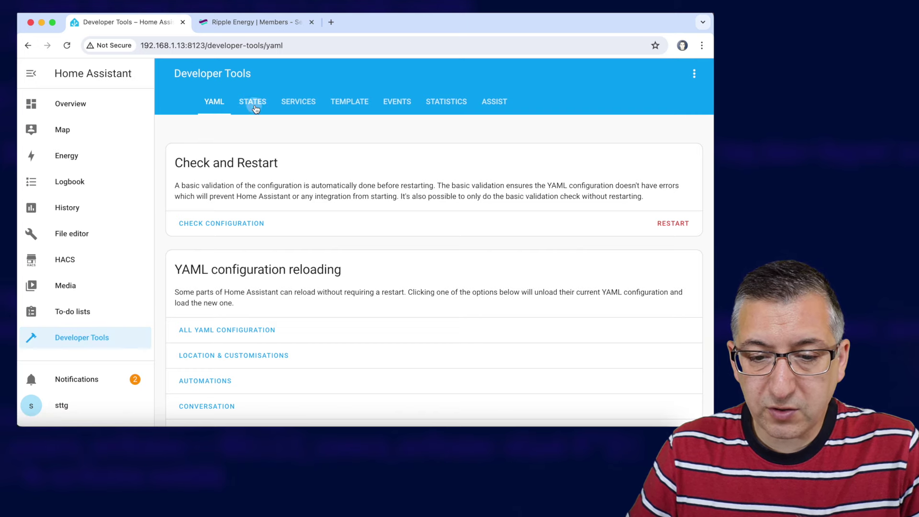
{"action": "scroll", "coordinate": [241, 323], "scroll_direction": "down", "scroll_amount": 2}
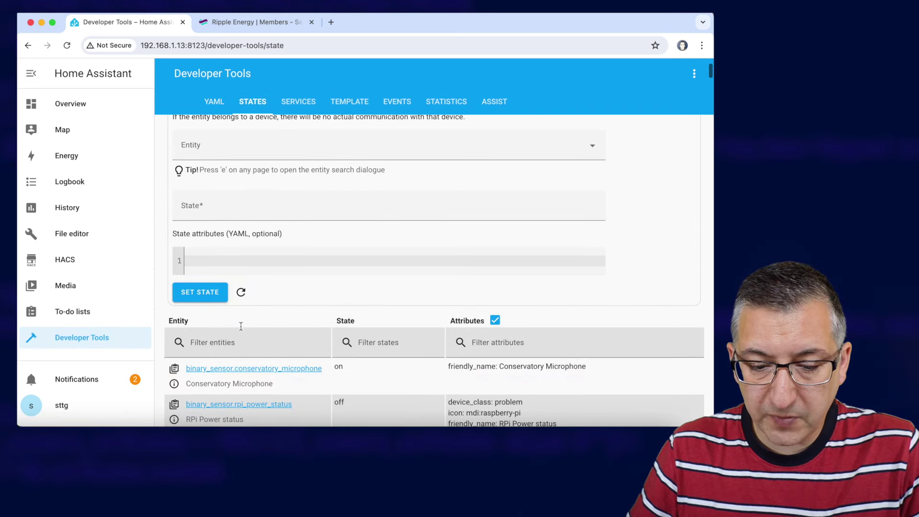
{"action": "left_click", "coordinate": [218, 336]}
{"action": "type", "text": "rippl"}
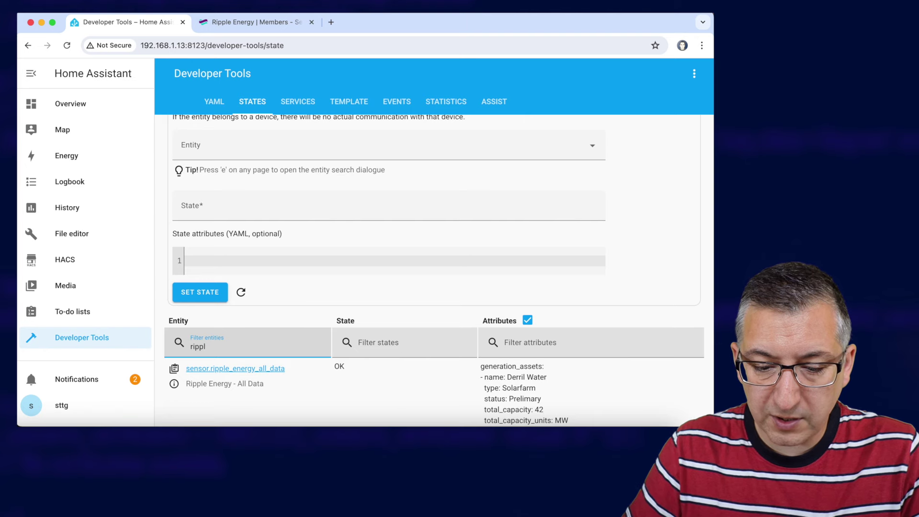
{"action": "scroll", "coordinate": [250, 314], "scroll_direction": "down", "scroll_amount": 3}
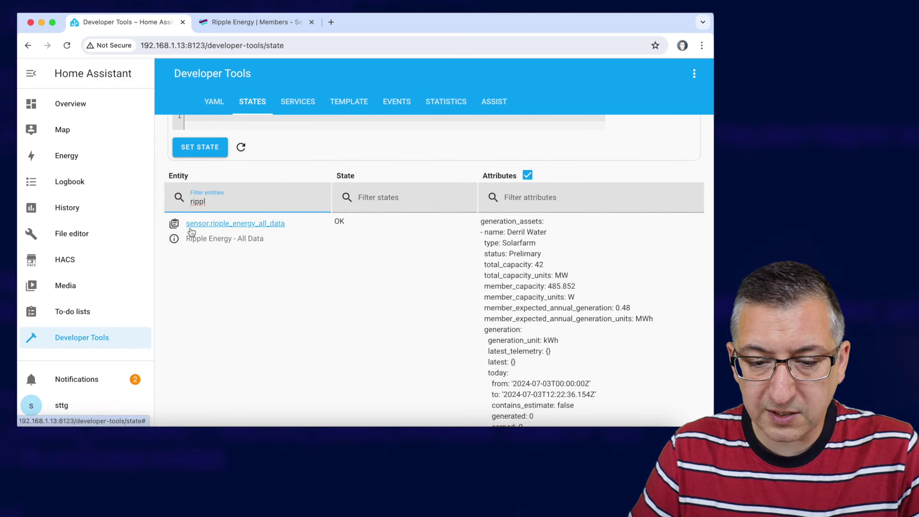
{"action": "left_click", "coordinate": [257, 223]}
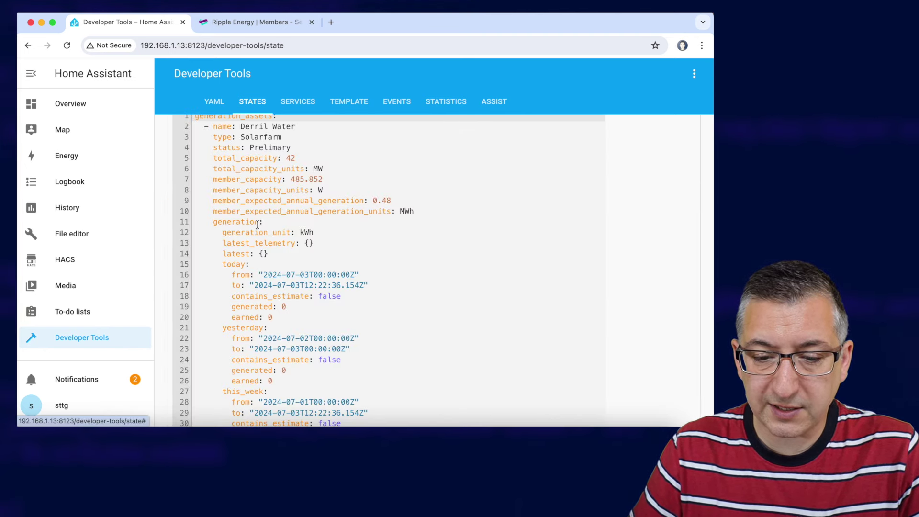
Step: Scroll through the All Data attributes from Derril Water solar farm down to Kirk Hill
{"action": "scroll", "coordinate": [287, 240], "scroll_direction": "up", "scroll_amount": 5}
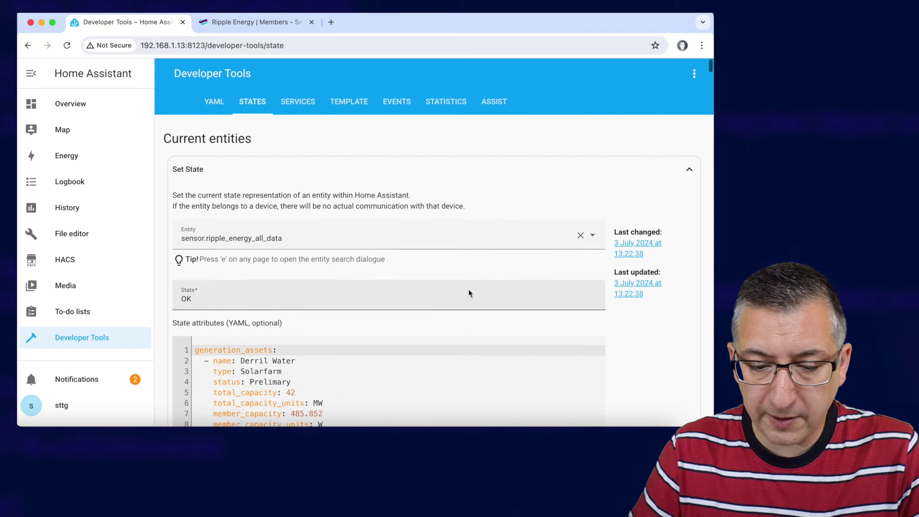
{"action": "scroll", "coordinate": [468, 293], "scroll_direction": "down", "scroll_amount": 1}
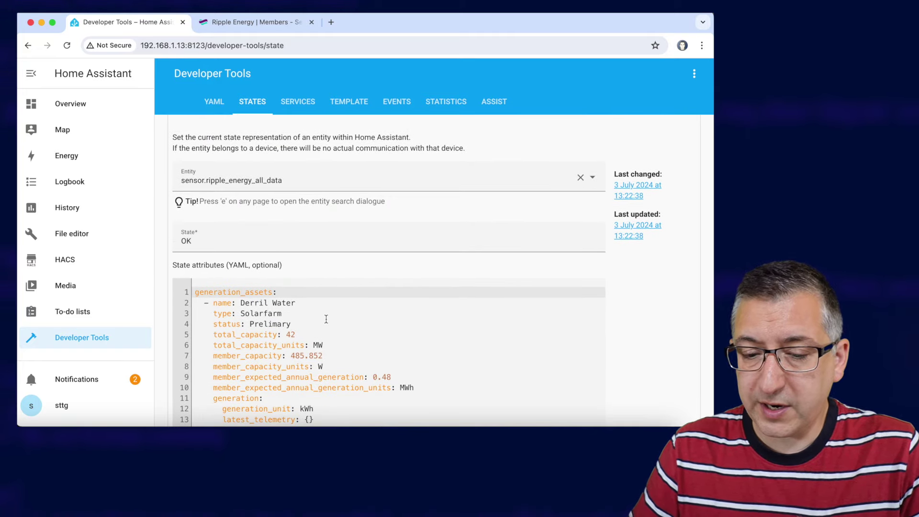
{"action": "scroll", "coordinate": [588, 313], "scroll_direction": "down", "scroll_amount": 1}
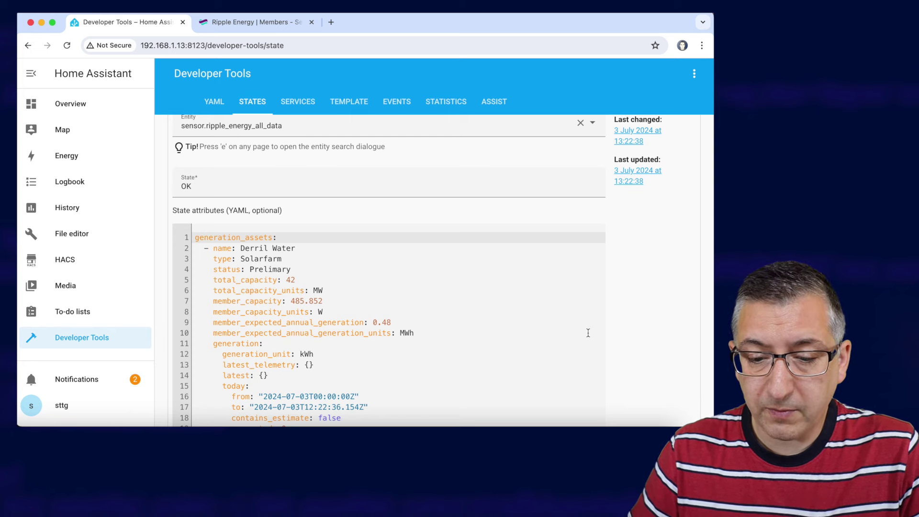
{"action": "scroll", "coordinate": [673, 309], "scroll_direction": "down", "scroll_amount": 2}
{"action": "scroll", "coordinate": [478, 368], "scroll_direction": "down", "scroll_amount": 1}
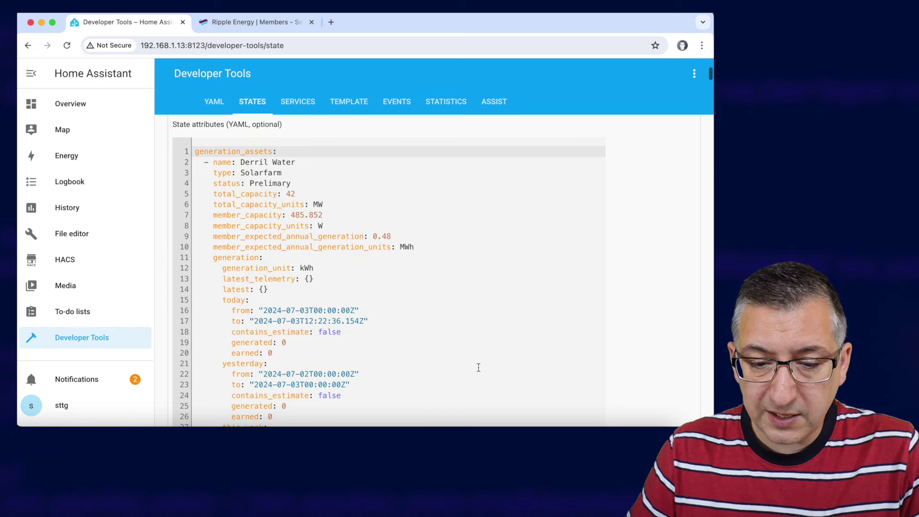
{"action": "scroll", "coordinate": [479, 367], "scroll_direction": "up", "scroll_amount": 1}
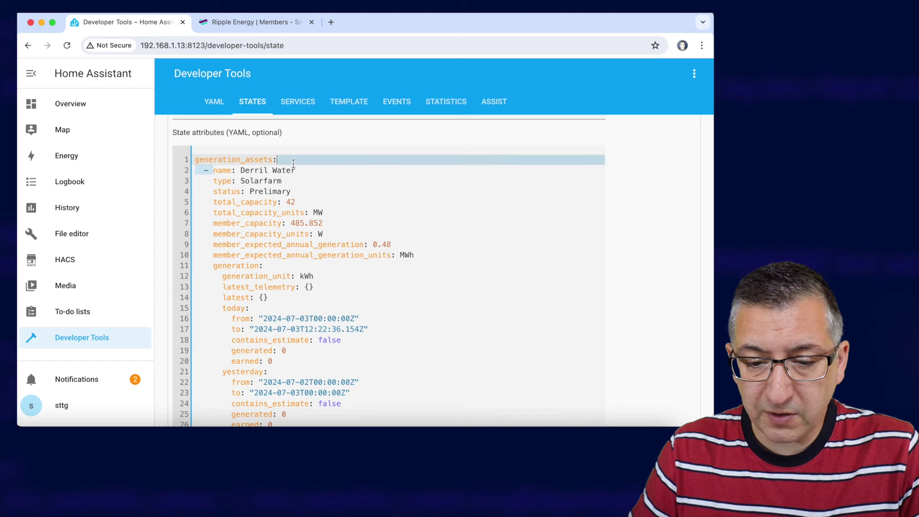
{"action": "left_click_drag", "start_coordinate": [214, 170], "coordinate": [296, 165]}
{"action": "scroll", "coordinate": [297, 287], "scroll_direction": "down", "scroll_amount": 1}
{"action": "scroll", "coordinate": [298, 316], "scroll_direction": "down", "scroll_amount": 10}
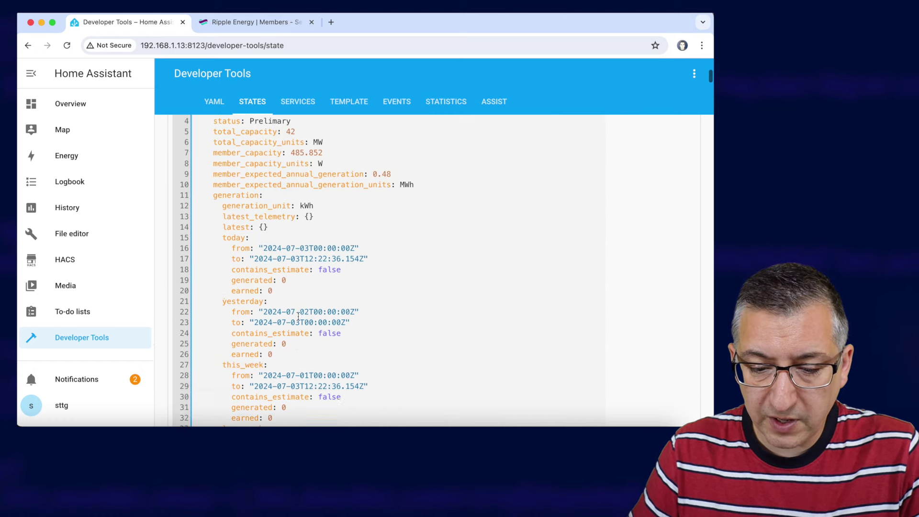
{"action": "scroll", "coordinate": [299, 315], "scroll_direction": "down", "scroll_amount": 6}
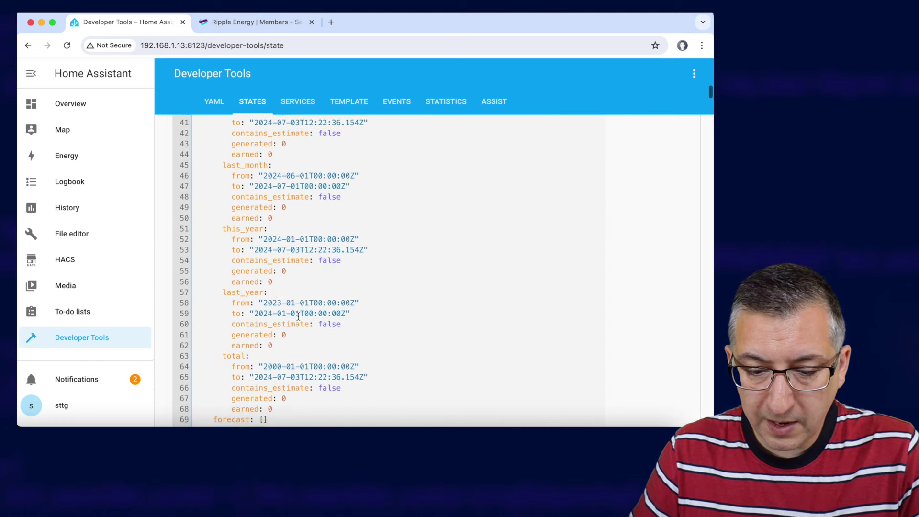
{"action": "left_click_drag", "start_coordinate": [288, 299], "coordinate": [213, 300]}
{"action": "scroll", "coordinate": [409, 283], "scroll_direction": "down", "scroll_amount": 1}
{"action": "scroll", "coordinate": [408, 283], "scroll_direction": "down", "scroll_amount": 2}
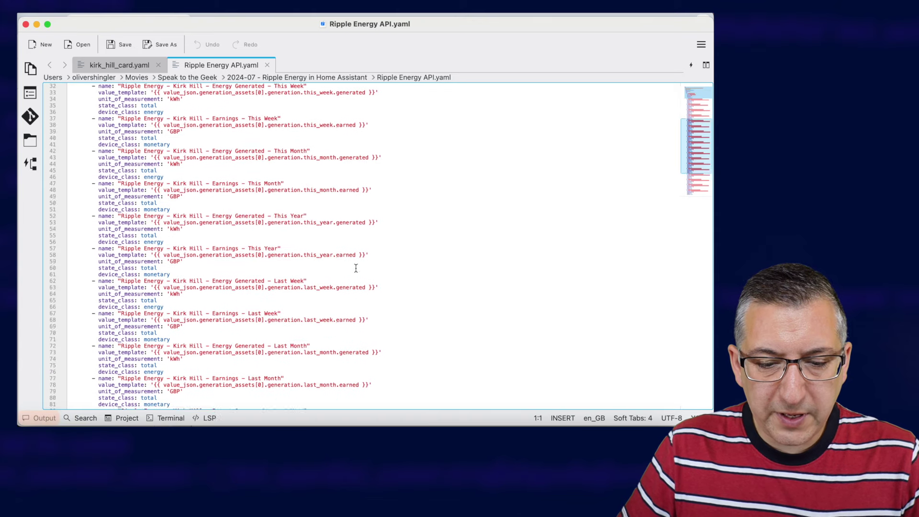
Step: Copy the Kirk Hill sensor definitions from line 12 onward in Kate
{"action": "left_click_drag", "start_coordinate": [178, 398], "coordinate": [63, 157]}
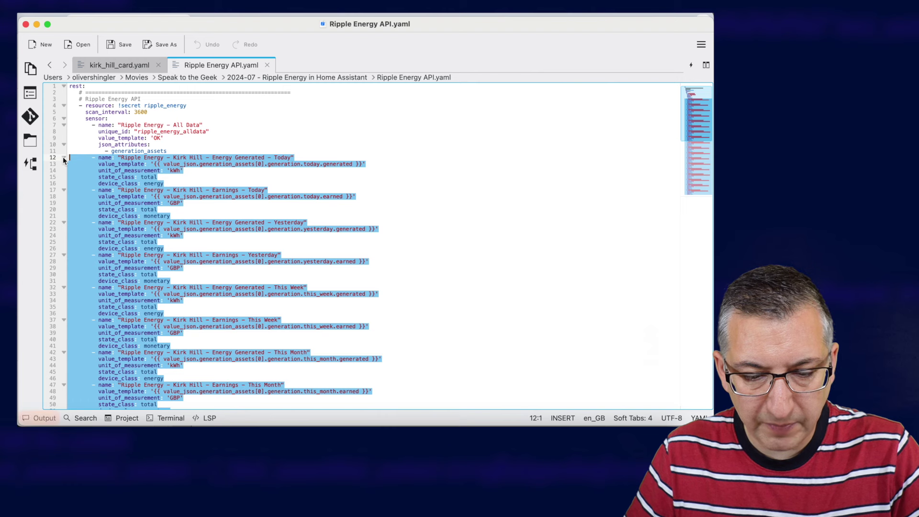
{"action": "key", "text": "super+Tab"}
{"action": "key", "text": "super+Tab"}
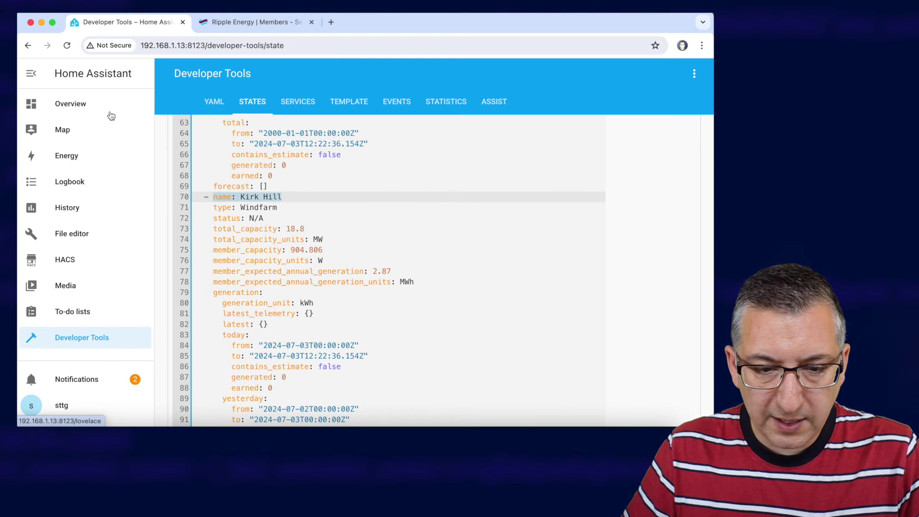
Step: Paste the Kirk Hill sensor definitions into configuration.yaml on a new line 27 after generation_assets
{"action": "left_click", "coordinate": [79, 240]}
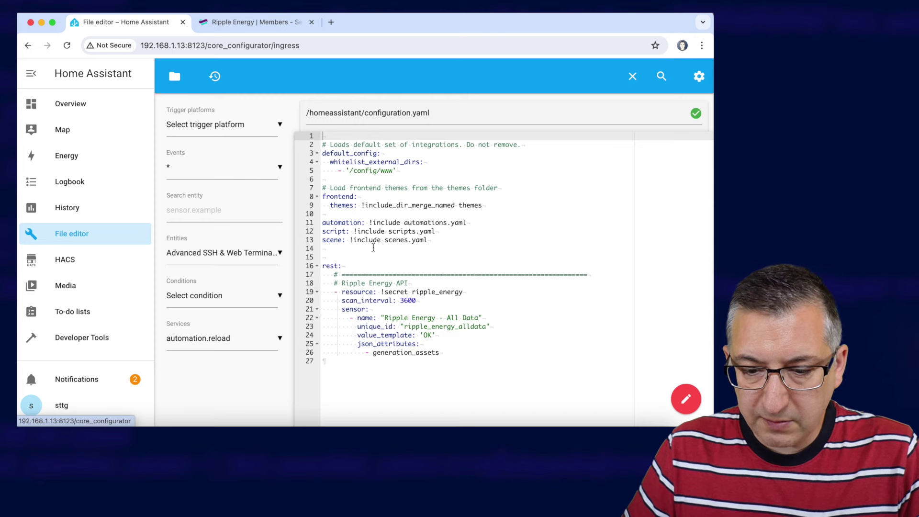
{"action": "left_click_drag", "start_coordinate": [373, 113], "coordinate": [430, 113]}
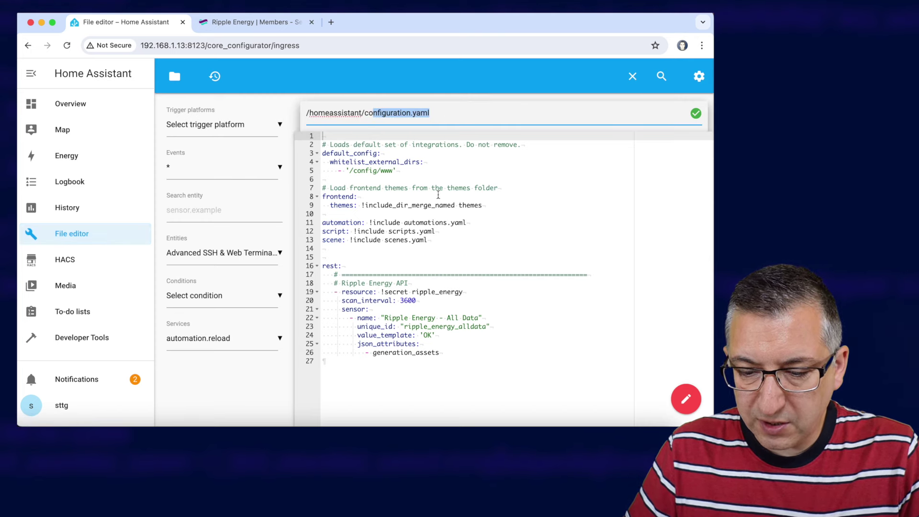
{"action": "left_click", "coordinate": [450, 351]}
{"action": "key", "text": "Return"}
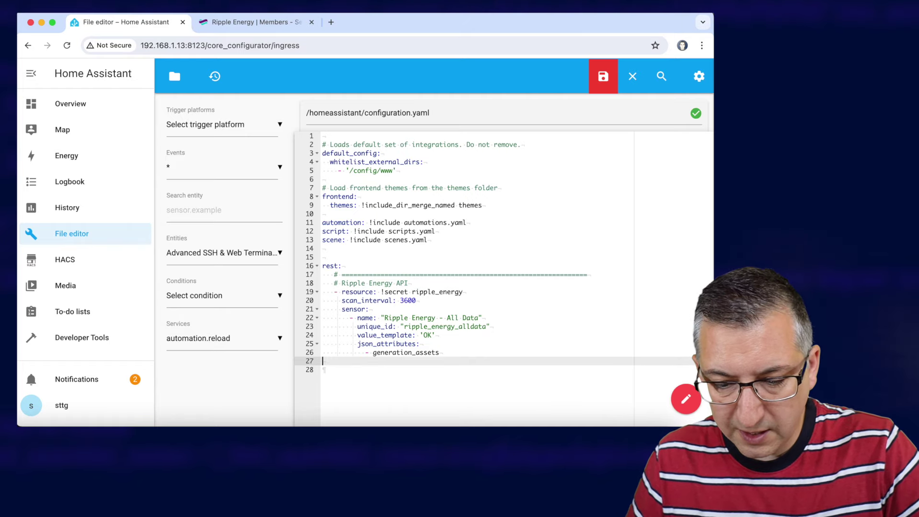
{"action": "key", "text": "super+v"}
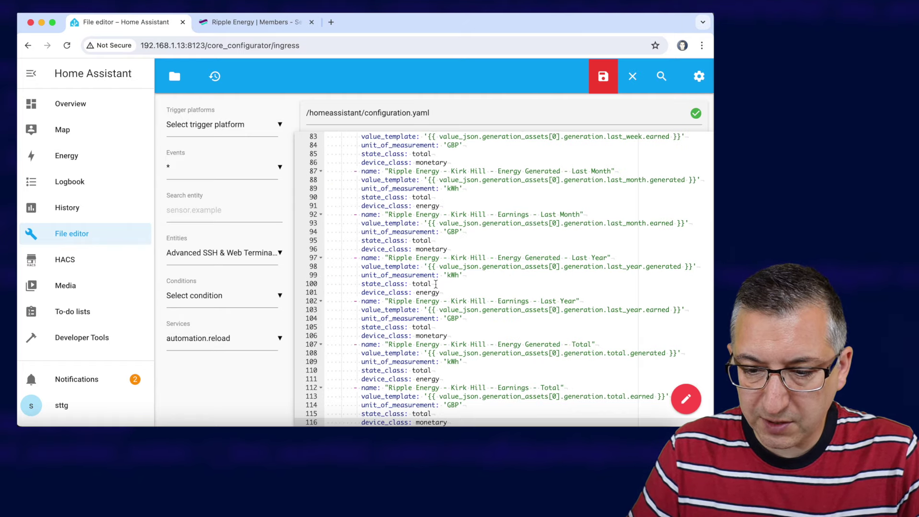
{"action": "scroll", "coordinate": [435, 284], "scroll_direction": "up", "scroll_amount": 10}
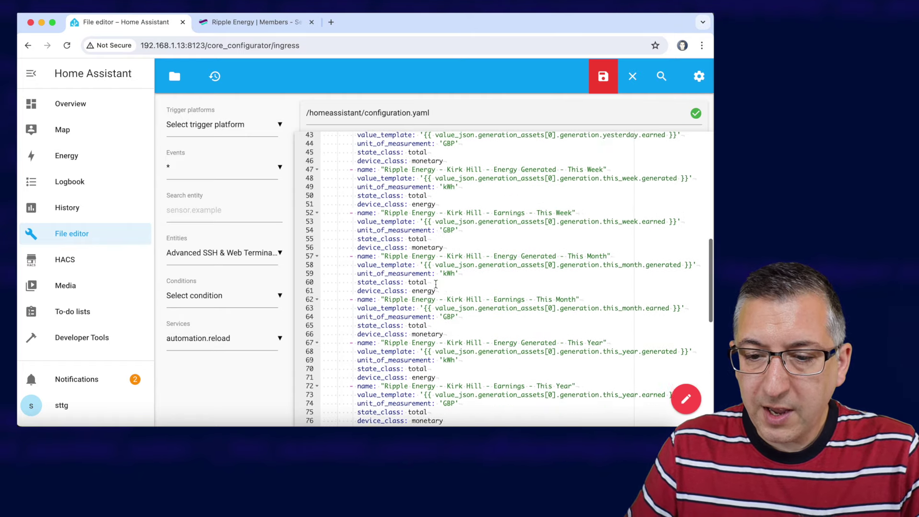
{"action": "scroll", "coordinate": [436, 284], "scroll_direction": "up", "scroll_amount": 6}
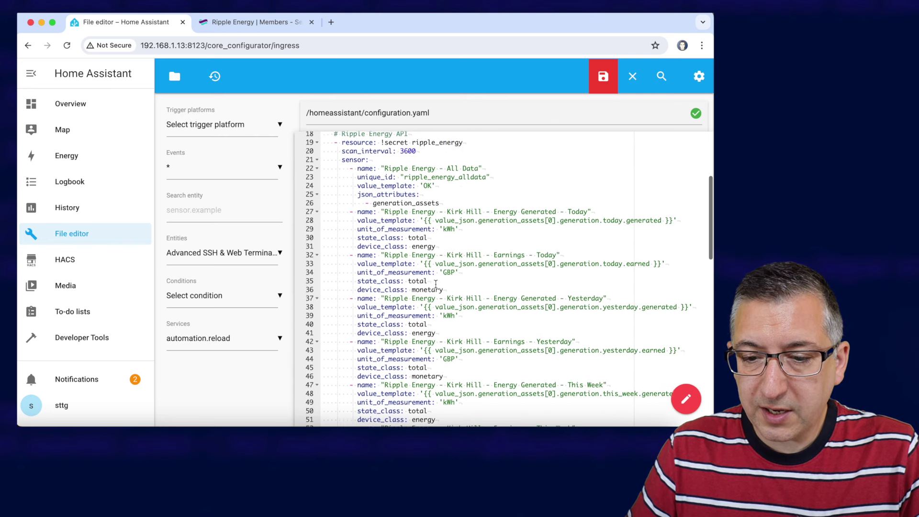
{"action": "scroll", "coordinate": [436, 284], "scroll_direction": "up", "scroll_amount": 1}
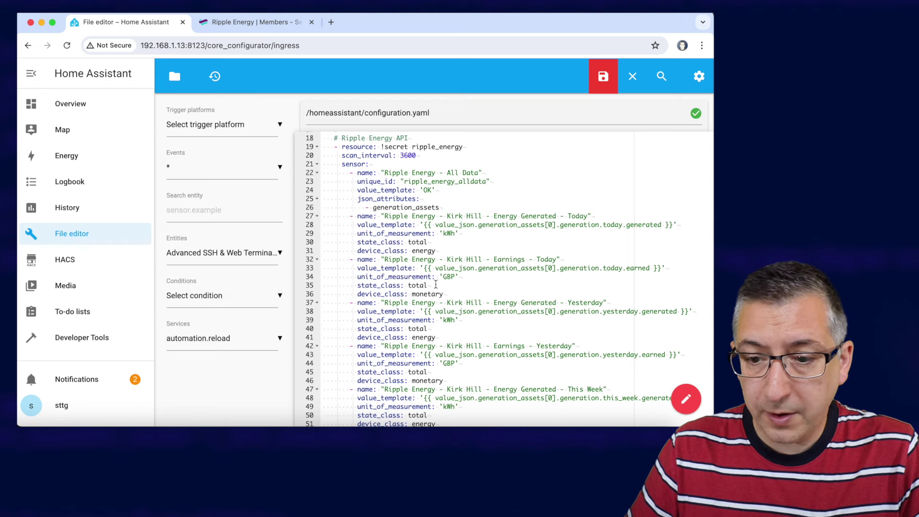
Step: Change generation_assets[0] to [1] in the Kirk Hill templates on lines 28–78
{"action": "left_click", "coordinate": [553, 225]}
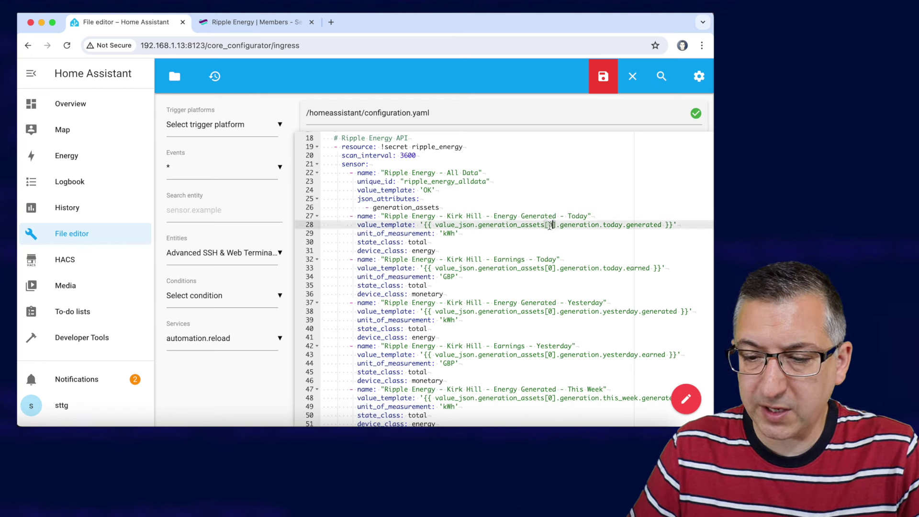
{"action": "type", "text": "1"}
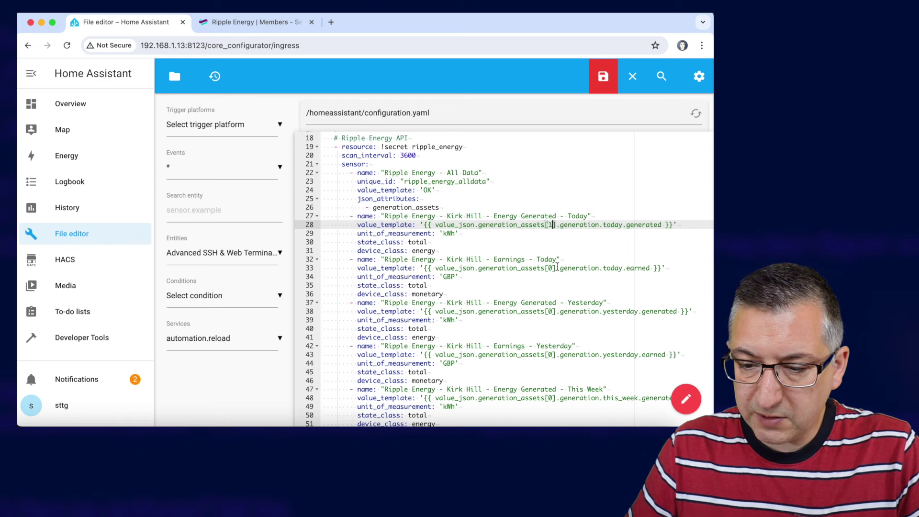
{"action": "double_click", "coordinate": [551, 268]}
{"action": "type", "text": "1"}
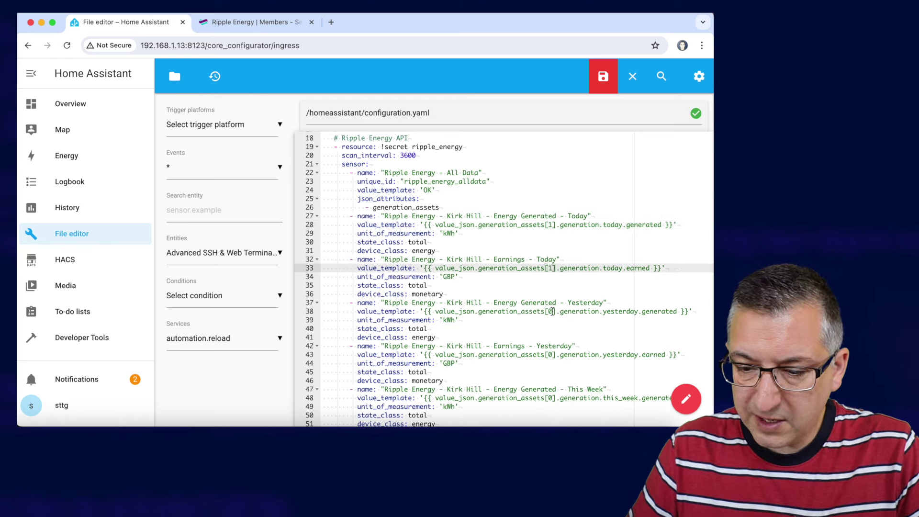
{"action": "left_click", "coordinate": [551, 312]}
{"action": "type", "text": "1"}
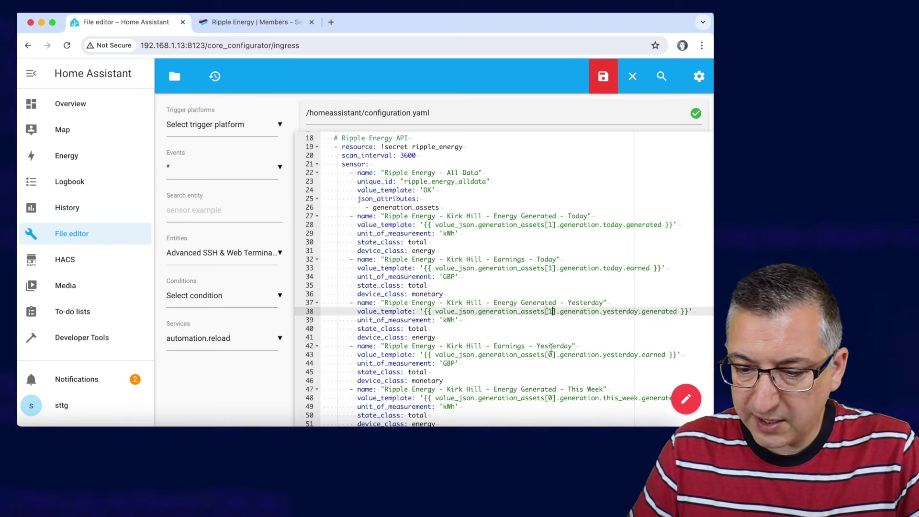
{"action": "double_click", "coordinate": [551, 354]}
{"action": "type", "text": "1"}
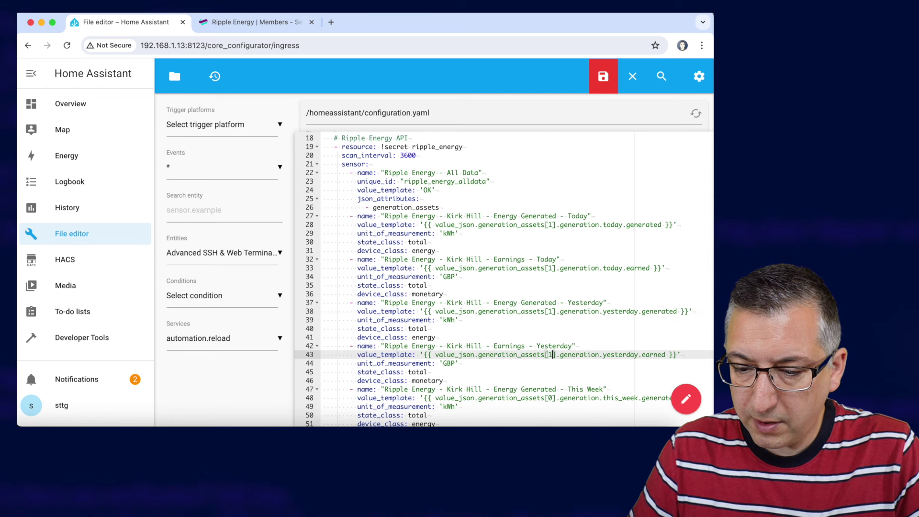
{"action": "scroll", "coordinate": [554, 351], "scroll_direction": "down", "scroll_amount": 3}
{"action": "double_click", "coordinate": [551, 335]}
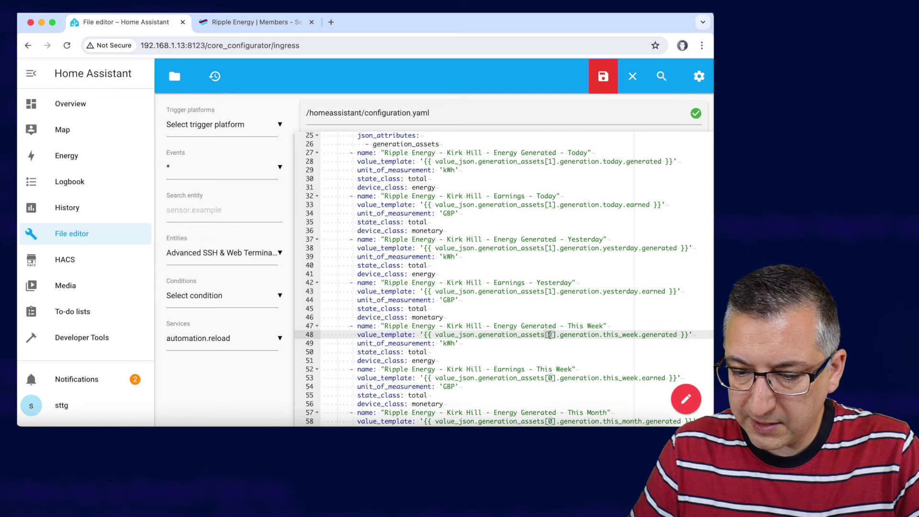
{"action": "type", "text": "1"}
{"action": "left_click", "coordinate": [552, 377]}
{"action": "double_click", "coordinate": [552, 377]}
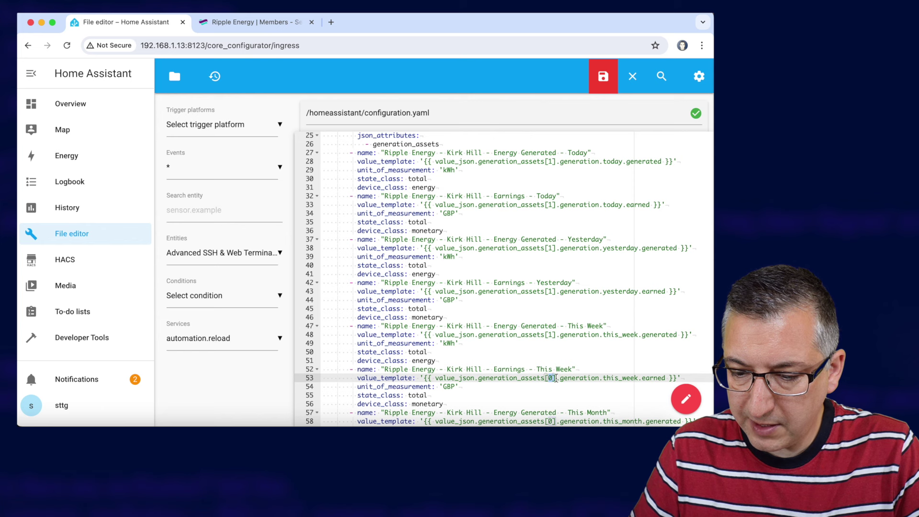
{"action": "type", "text": "1"}
{"action": "scroll", "coordinate": [554, 265], "scroll_direction": "down", "scroll_amount": 6}
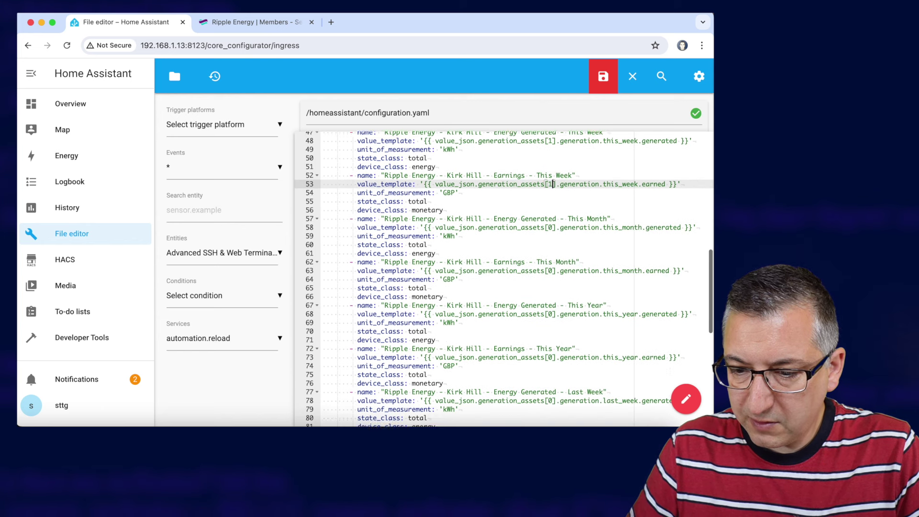
{"action": "left_click", "coordinate": [549, 212]}
{"action": "double_click", "coordinate": [549, 211]}
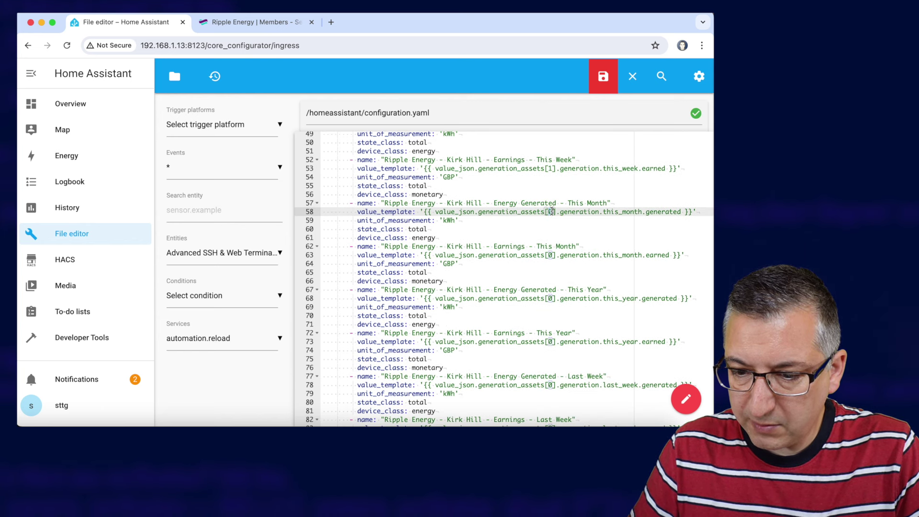
{"action": "type", "text": "1"}
{"action": "left_click", "coordinate": [548, 254]}
{"action": "double_click", "coordinate": [550, 254]}
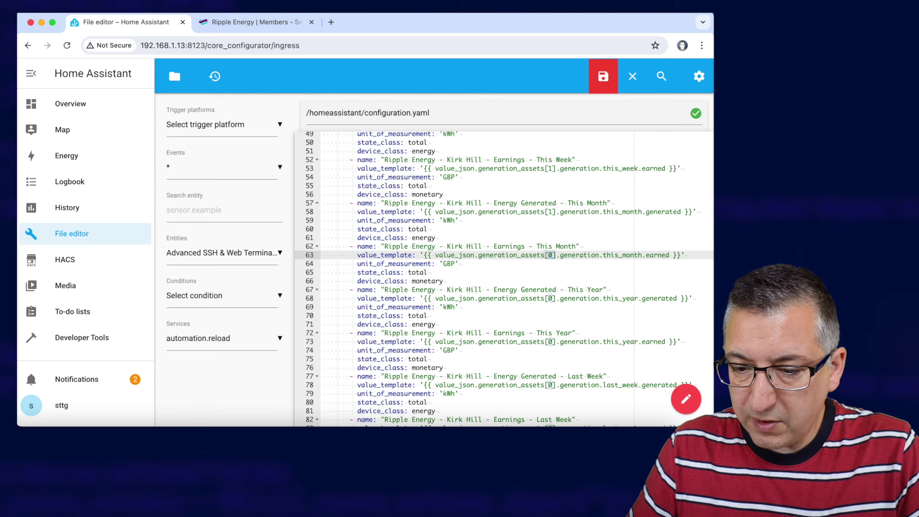
{"action": "type", "text": "1"}
{"action": "left_click", "coordinate": [549, 297]}
{"action": "double_click", "coordinate": [551, 298]}
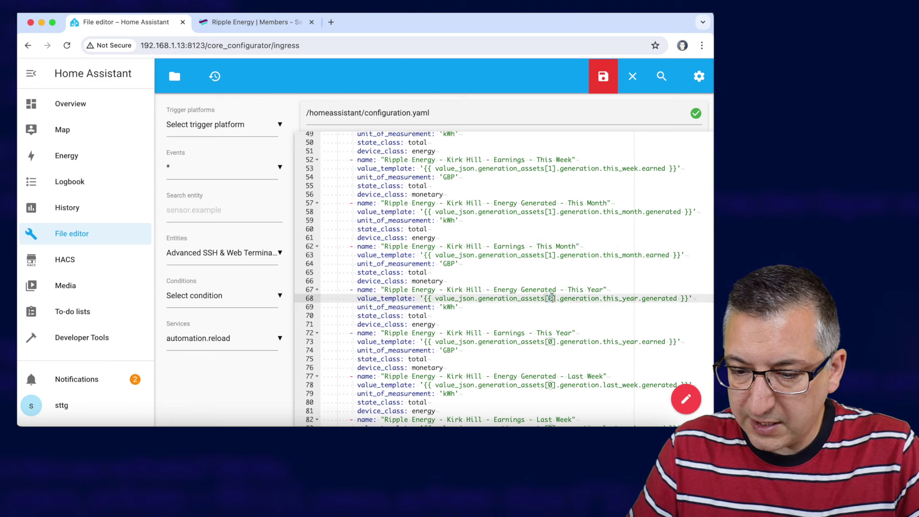
{"action": "type", "text": "1"}
{"action": "left_click", "coordinate": [550, 341]}
{"action": "double_click", "coordinate": [550, 341]}
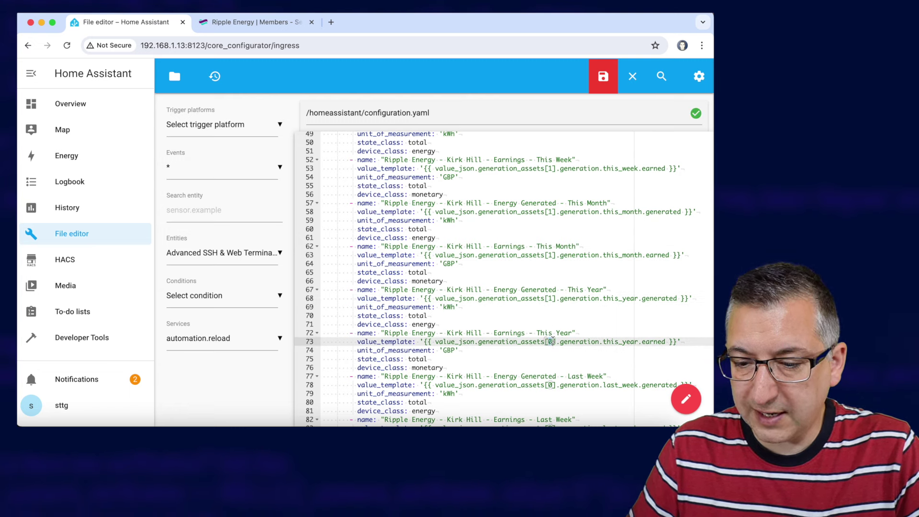
{"action": "type", "text": "1"}
{"action": "left_click", "coordinate": [549, 384]}
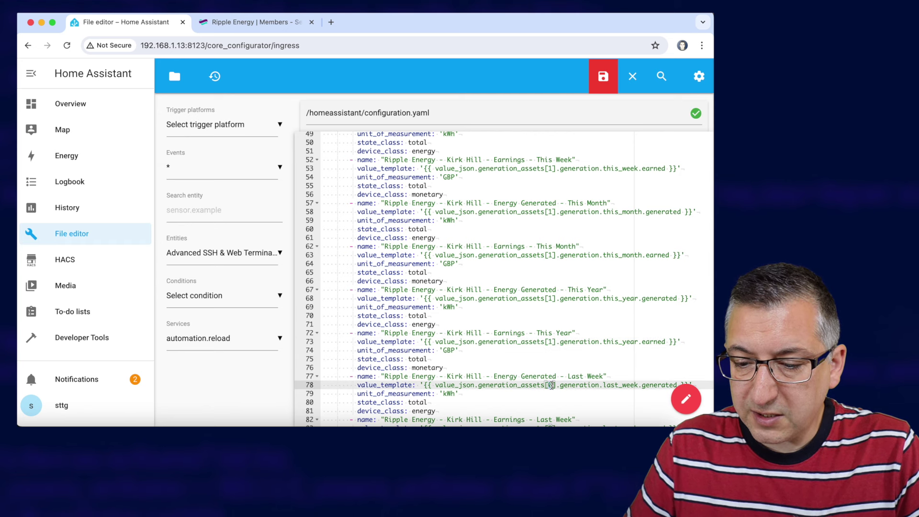
{"action": "double_click", "coordinate": [551, 385]}
{"action": "type", "text": "1"}
Step: Change generation_assets[0] to [1] in the remaining templates on lines 83–113
{"action": "scroll", "coordinate": [552, 385], "scroll_direction": "down", "scroll_amount": 8}
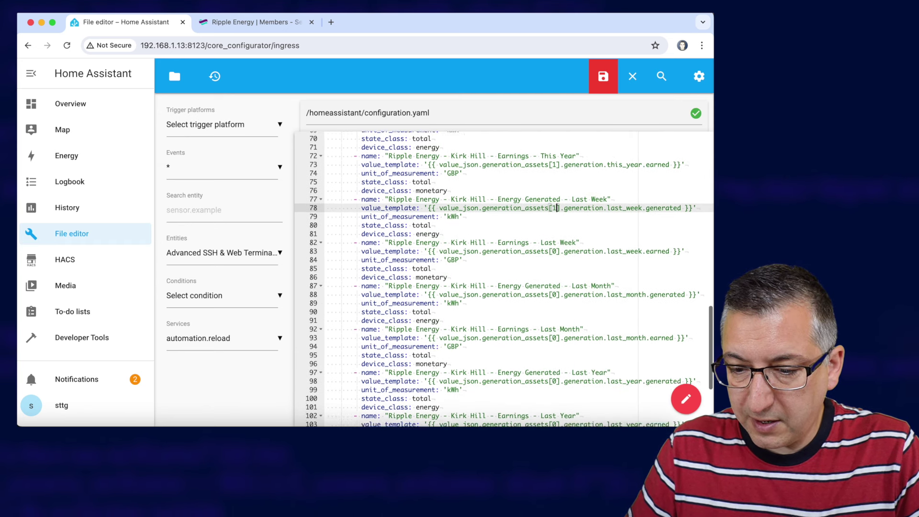
{"action": "double_click", "coordinate": [555, 248]}
{"action": "type", "text": "1"}
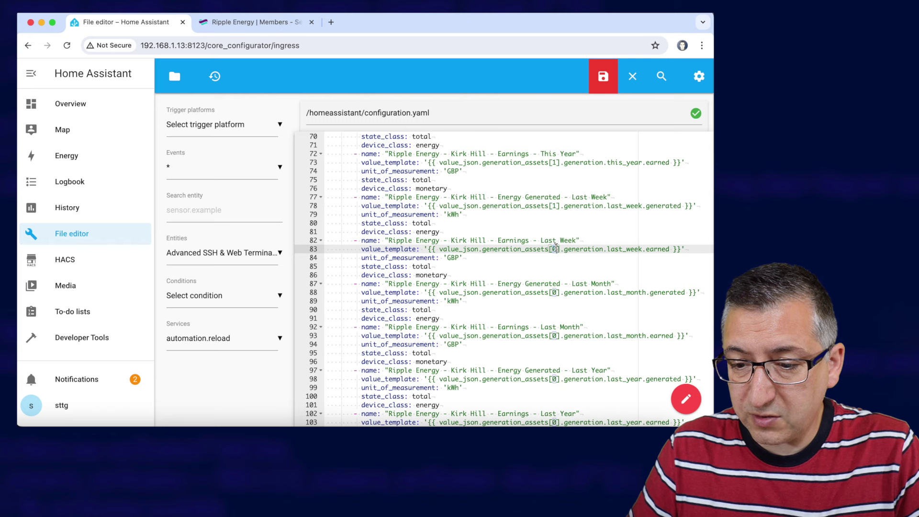
{"action": "double_click", "coordinate": [554, 292]}
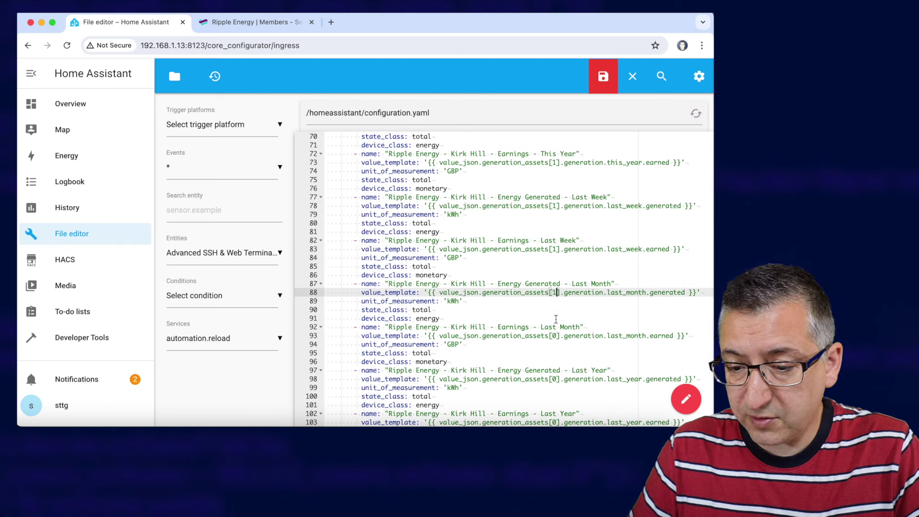
{"action": "type", "text": "1"}
{"action": "double_click", "coordinate": [553, 335]}
{"action": "type", "text": "1"}
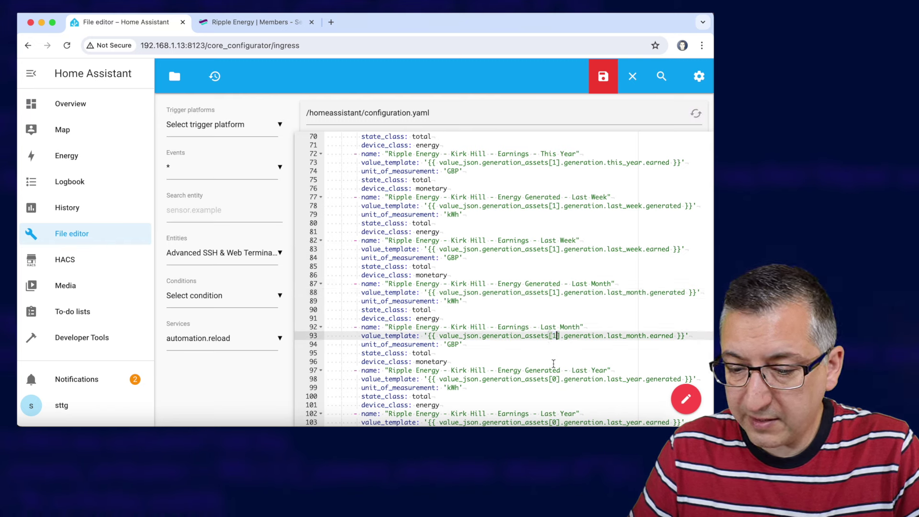
{"action": "double_click", "coordinate": [553, 379]}
{"action": "type", "text": "1"}
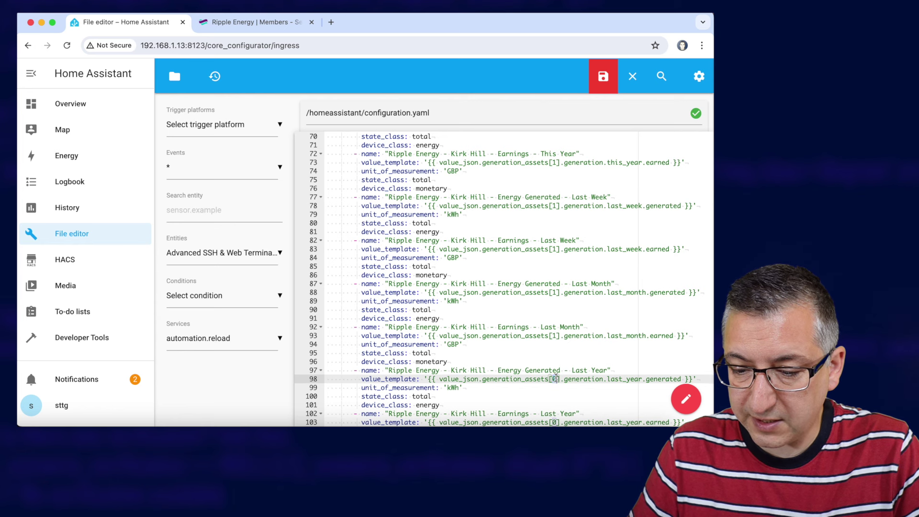
{"action": "scroll", "coordinate": [556, 377], "scroll_direction": "down", "scroll_amount": 5}
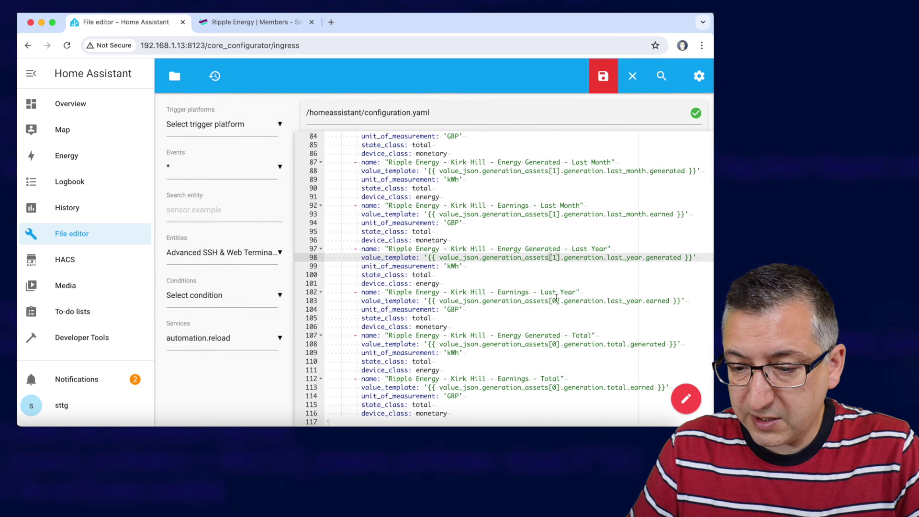
{"action": "double_click", "coordinate": [555, 297]}
{"action": "type", "text": "1"}
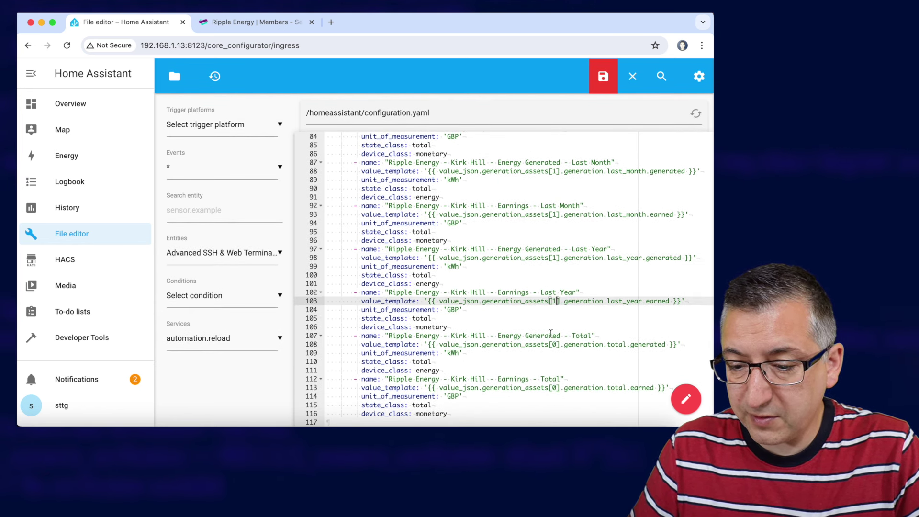
{"action": "double_click", "coordinate": [554, 344]}
{"action": "type", "text": "1"}
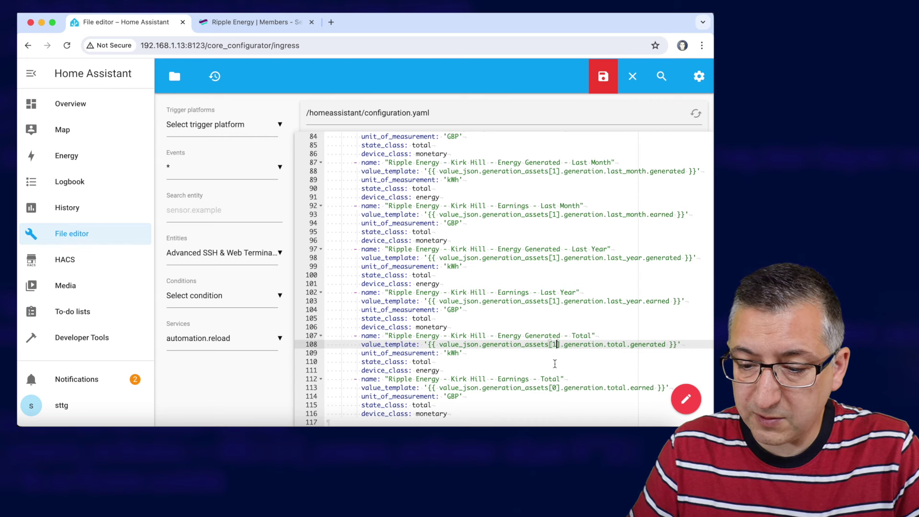
{"action": "double_click", "coordinate": [553, 387]}
{"action": "type", "text": "1"}
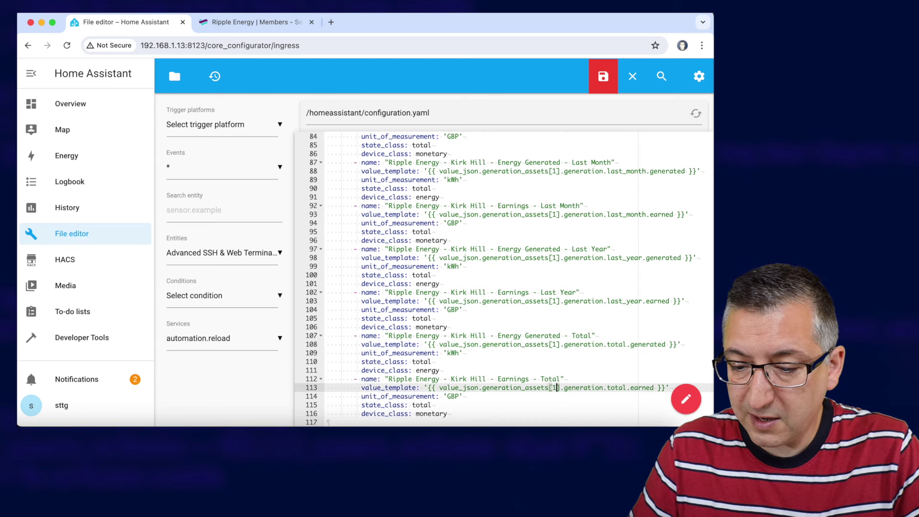
{"action": "scroll", "coordinate": [565, 318], "scroll_direction": "up", "scroll_amount": 5}
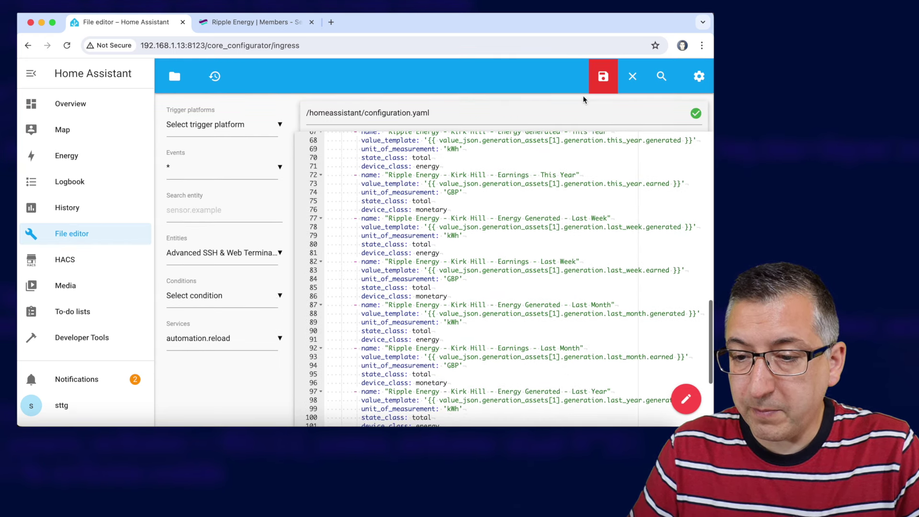
Step: Save configuration.yaml and run the configuration check in Developer Tools > YAML
{"action": "left_click", "coordinate": [602, 77]}
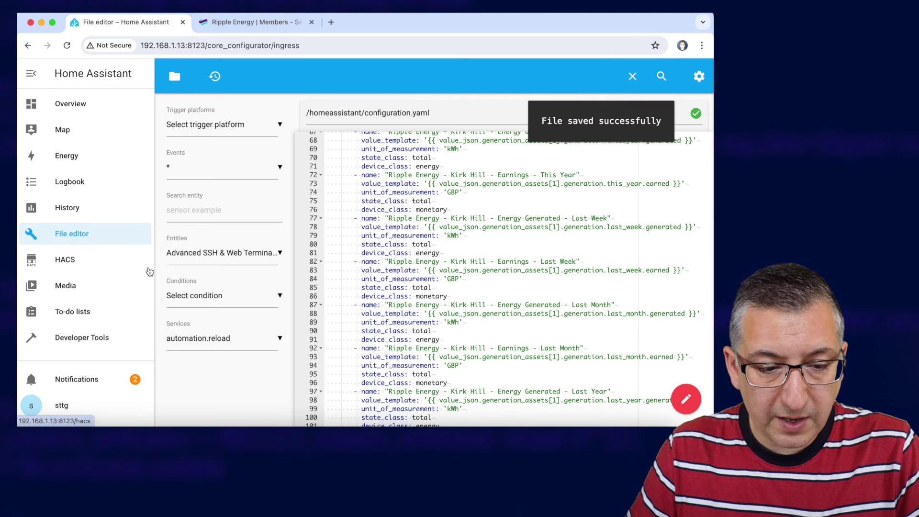
{"action": "left_click", "coordinate": [85, 340]}
{"action": "left_click", "coordinate": [219, 105]}
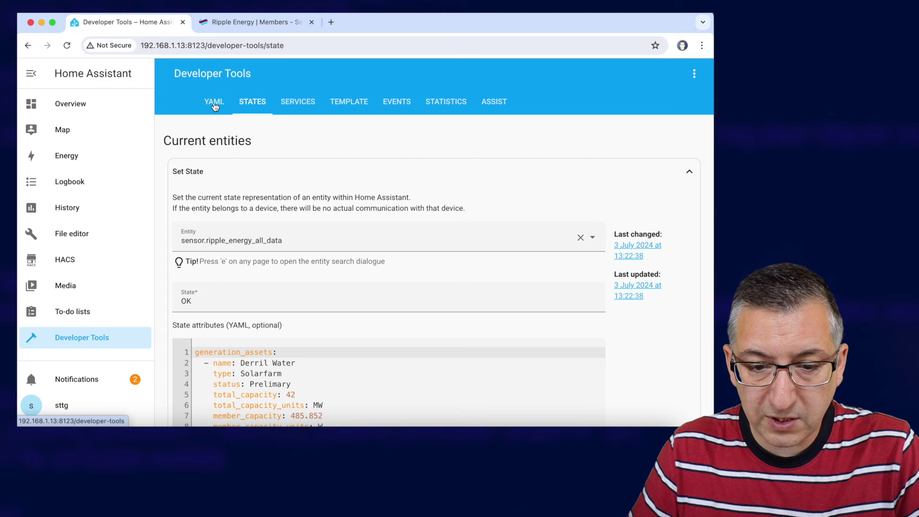
{"action": "left_click", "coordinate": [221, 223]}
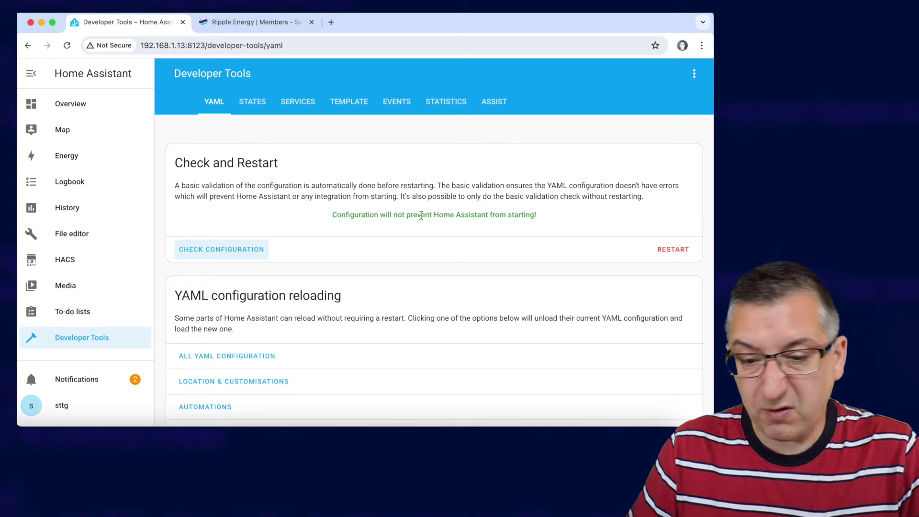
Step: Perform a full Home Assistant restart and confirm it
{"action": "left_click", "coordinate": [673, 249]}
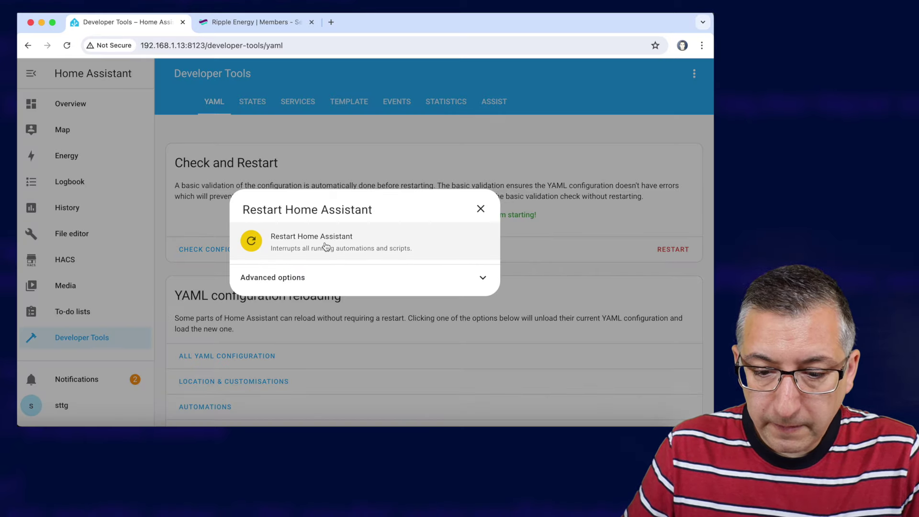
{"action": "left_click", "coordinate": [326, 246]}
{"action": "left_click", "coordinate": [447, 275]}
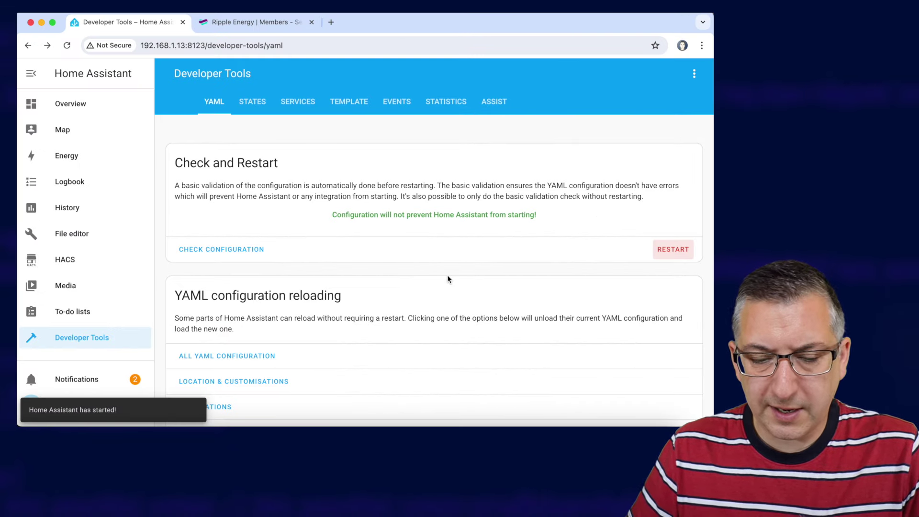
Step: Filter the Entities list by 'rip' and browse the Ripple Energy sensors like All Data and Kirk Hill earnings
{"action": "scroll", "coordinate": [79, 330], "scroll_direction": "down", "scroll_amount": 1}
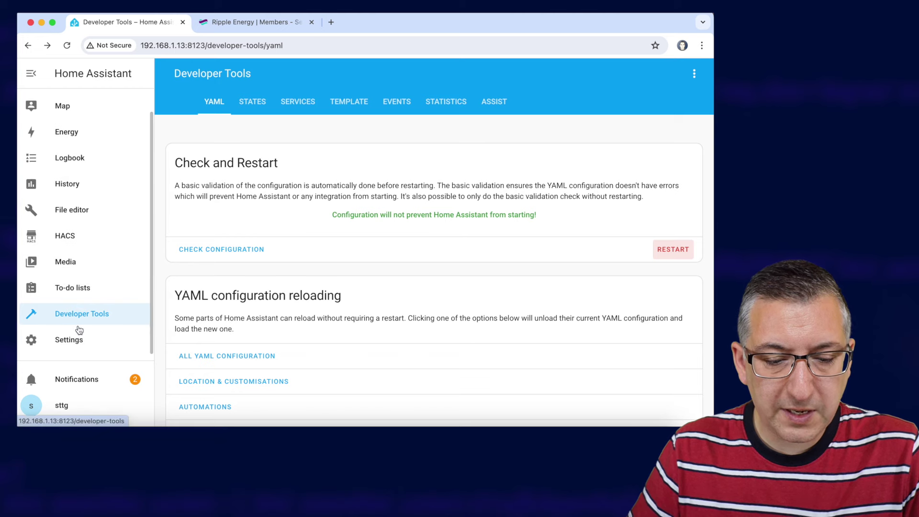
{"action": "left_click", "coordinate": [82, 341]}
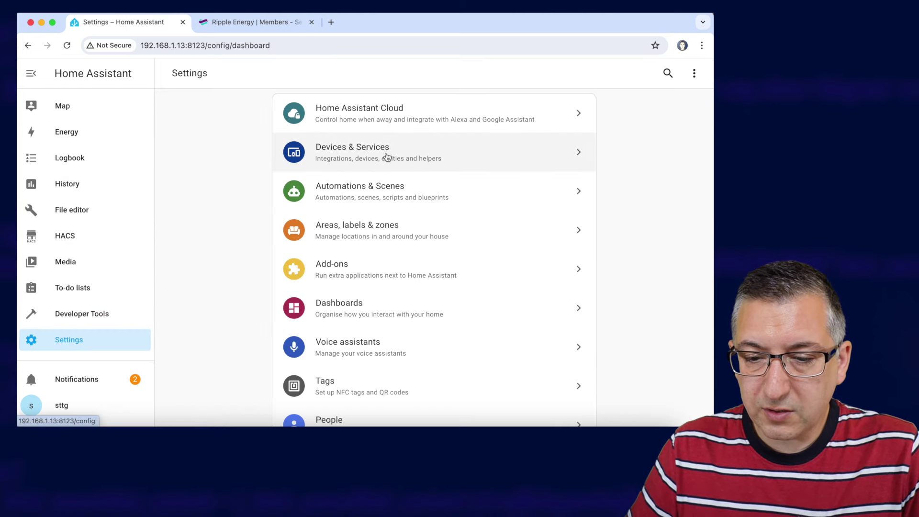
{"action": "left_click", "coordinate": [360, 157]}
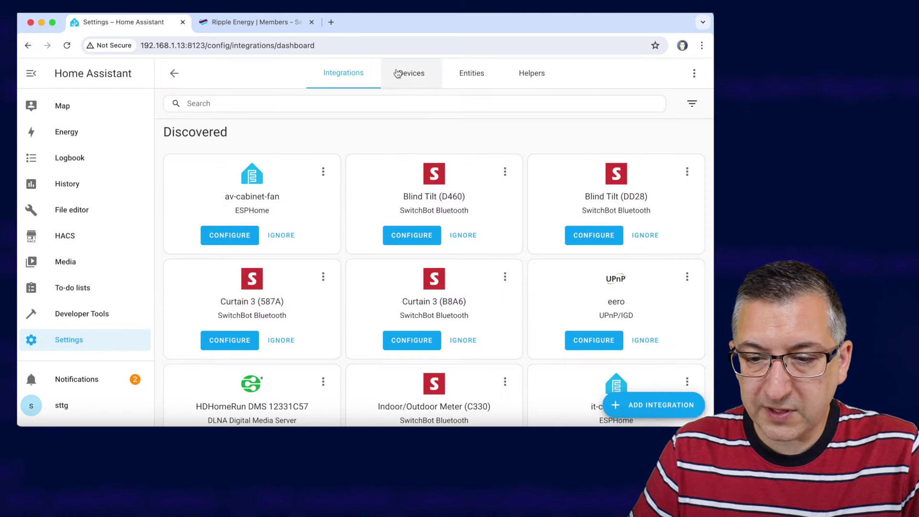
{"action": "left_click", "coordinate": [470, 71]}
{"action": "left_click", "coordinate": [282, 102]}
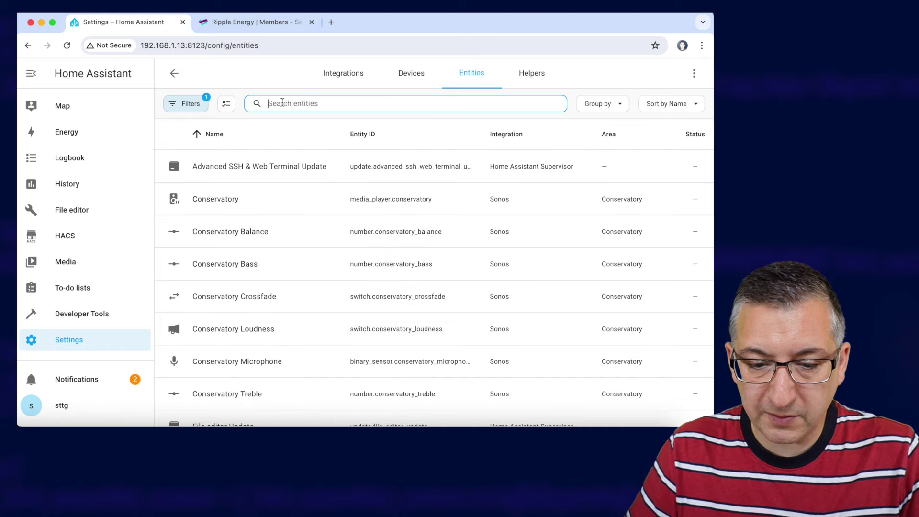
{"action": "type", "text": "ripple"}
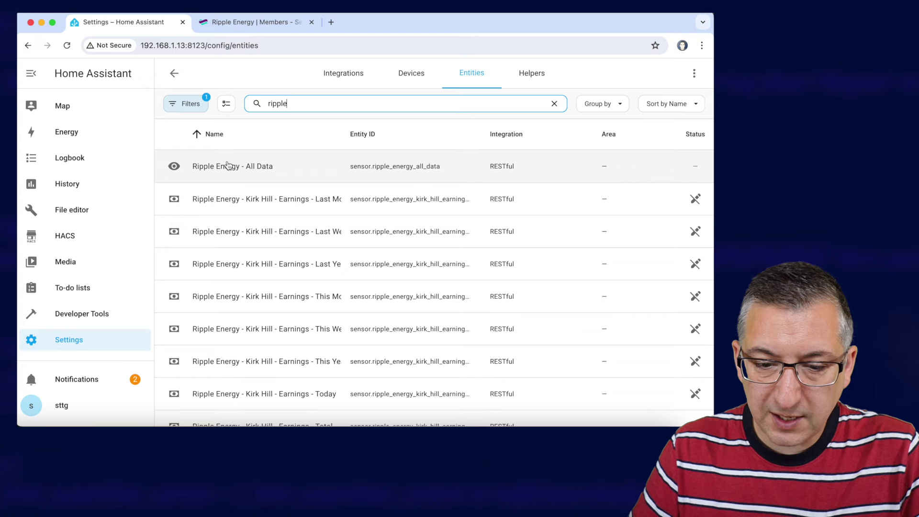
{"action": "scroll", "coordinate": [243, 201], "scroll_direction": "down", "scroll_amount": 2}
{"action": "scroll", "coordinate": [244, 202], "scroll_direction": "down", "scroll_amount": 5}
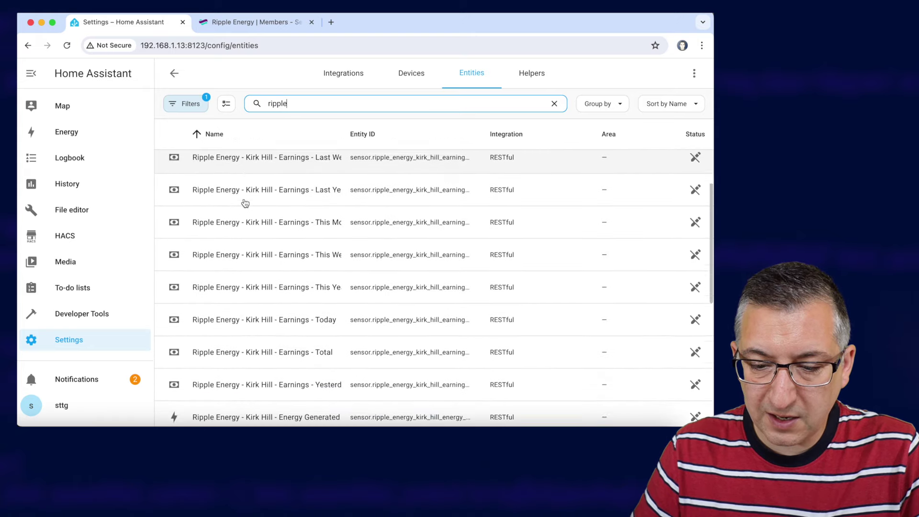
{"action": "scroll", "coordinate": [245, 203], "scroll_direction": "down", "scroll_amount": 5}
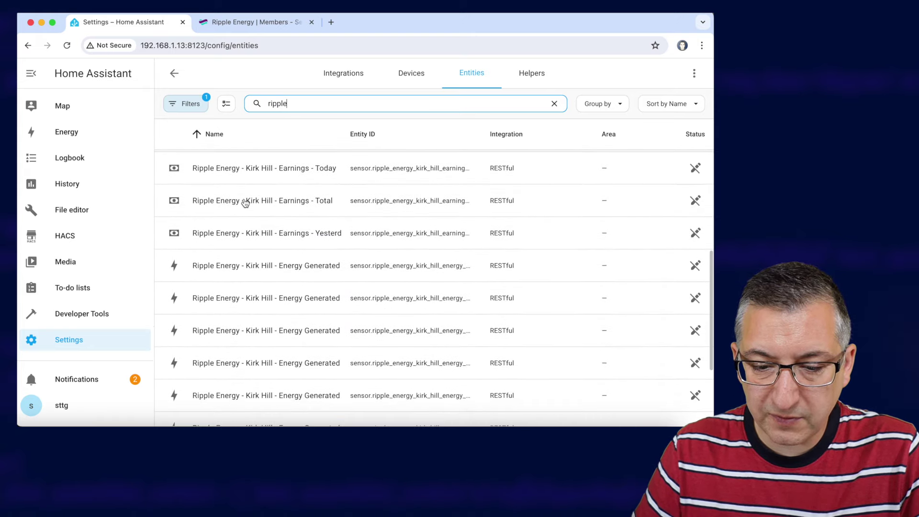
{"action": "scroll", "coordinate": [245, 203], "scroll_direction": "up", "scroll_amount": 10}
{"action": "scroll", "coordinate": [245, 203], "scroll_direction": "up", "scroll_amount": 1}
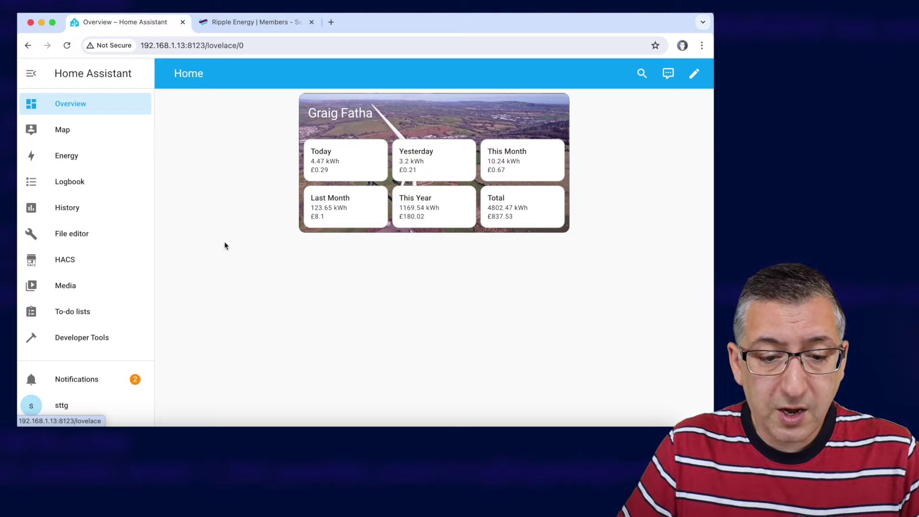
Step: Upload windfarm_kirkhill01.jpg into the www folder via File editor and close the file browser
{"action": "left_click", "coordinate": [77, 236]}
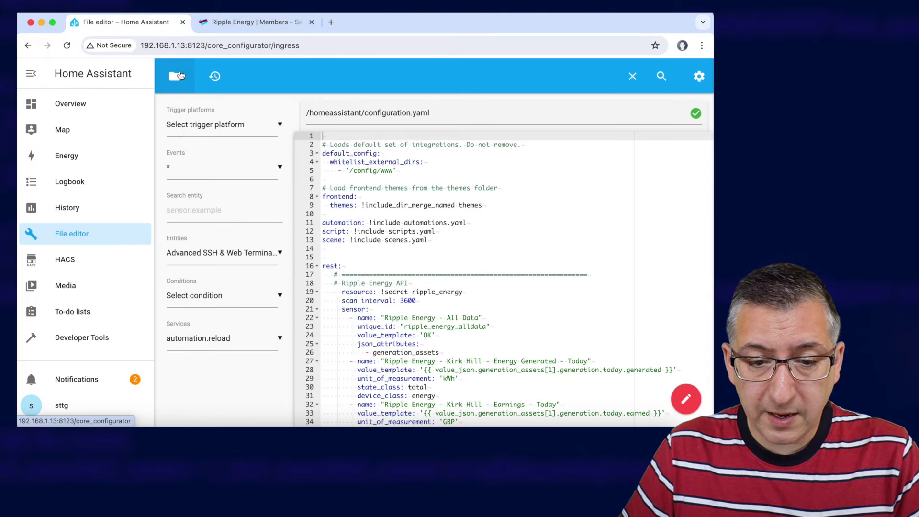
{"action": "left_click", "coordinate": [175, 78]}
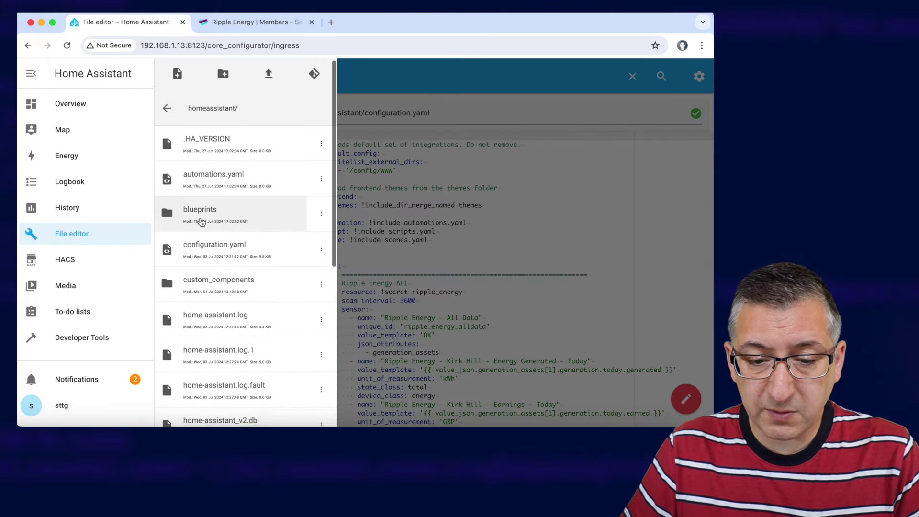
{"action": "scroll", "coordinate": [225, 215], "scroll_direction": "down", "scroll_amount": 5}
{"action": "left_click", "coordinate": [220, 396]}
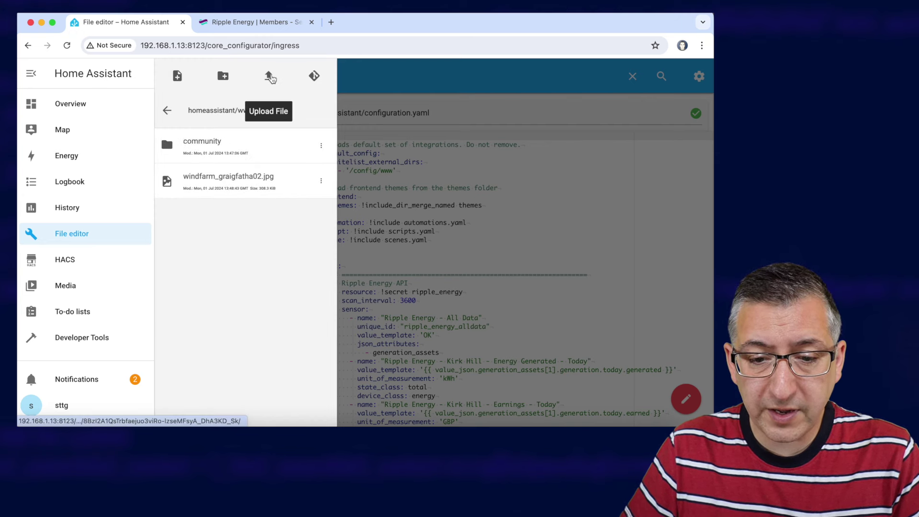
{"action": "left_click", "coordinate": [269, 77]}
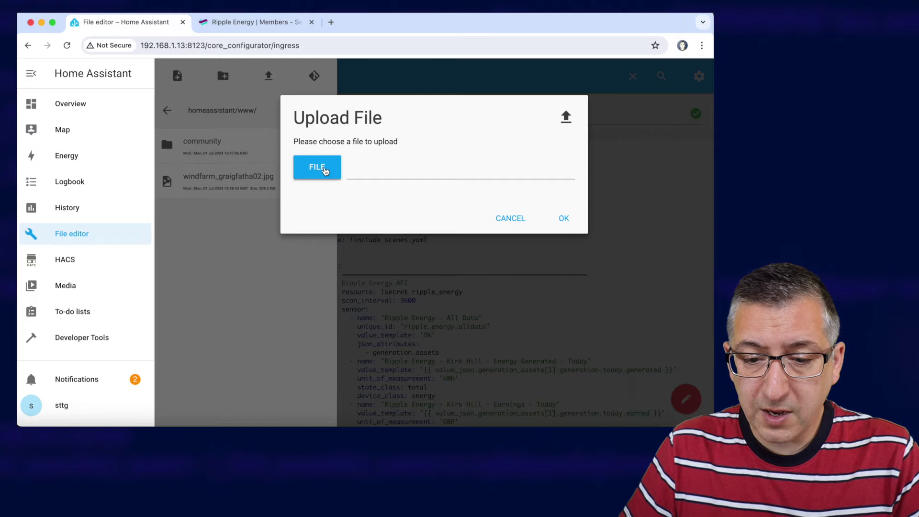
{"action": "left_click", "coordinate": [325, 171]}
{"action": "left_click", "coordinate": [289, 188]}
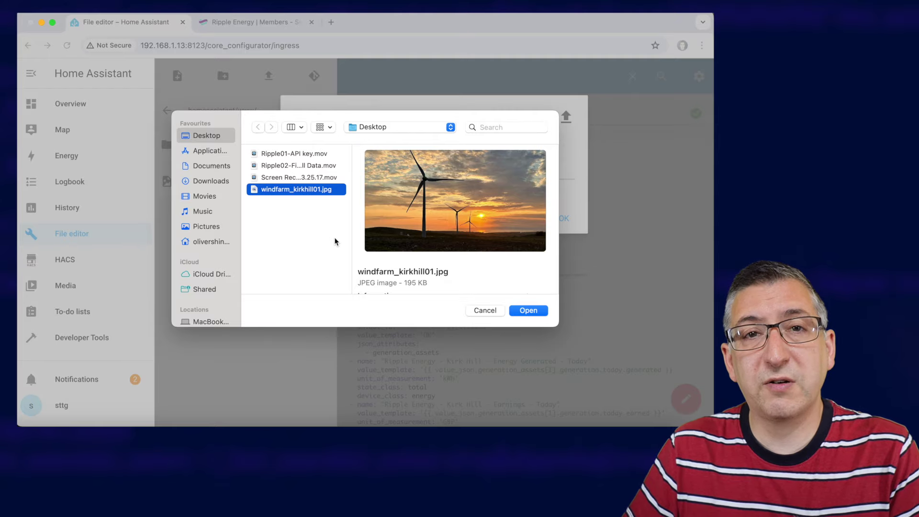
{"action": "left_click", "coordinate": [534, 311]}
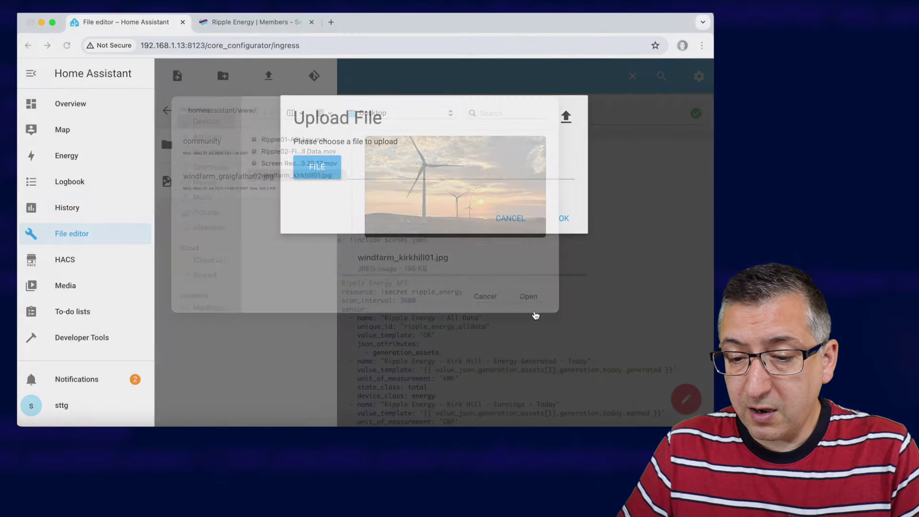
{"action": "left_click", "coordinate": [563, 218]}
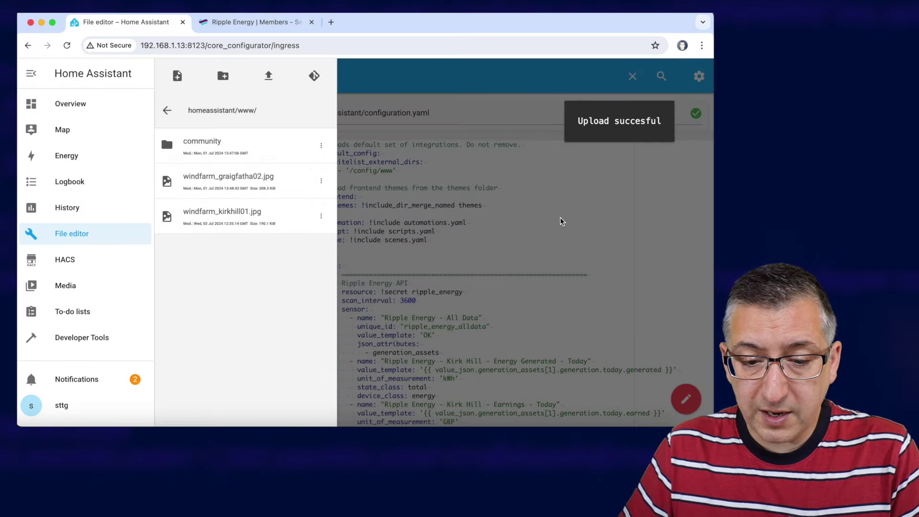
{"action": "left_click", "coordinate": [399, 224]}
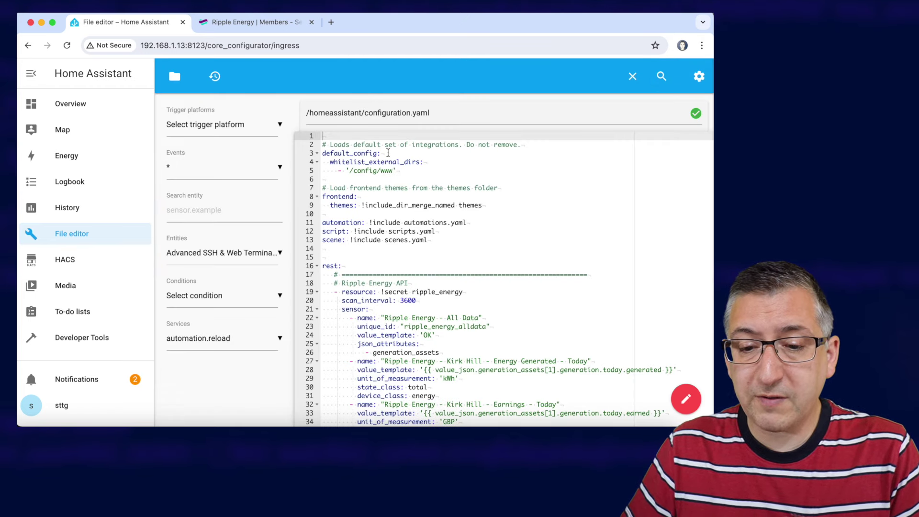
{"action": "left_click_drag", "start_coordinate": [388, 153], "coordinate": [310, 156]}
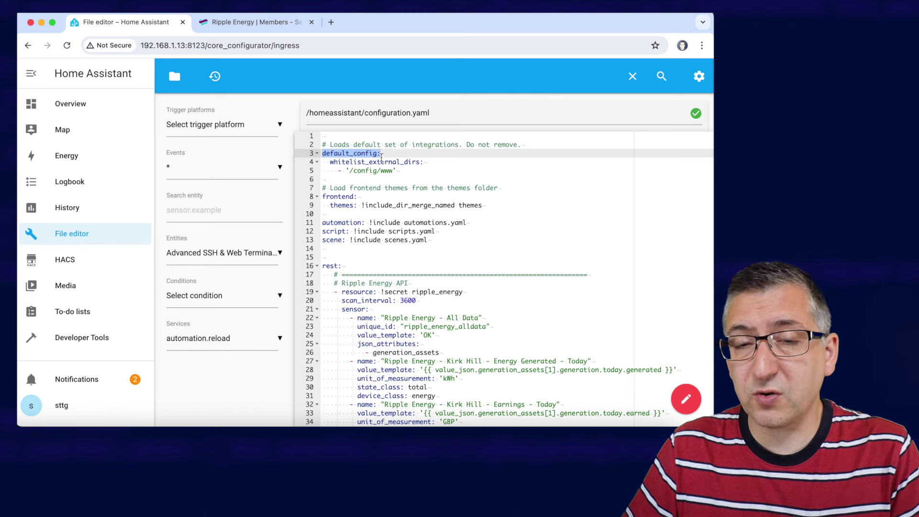
{"action": "left_click_drag", "start_coordinate": [402, 170], "coordinate": [309, 162]}
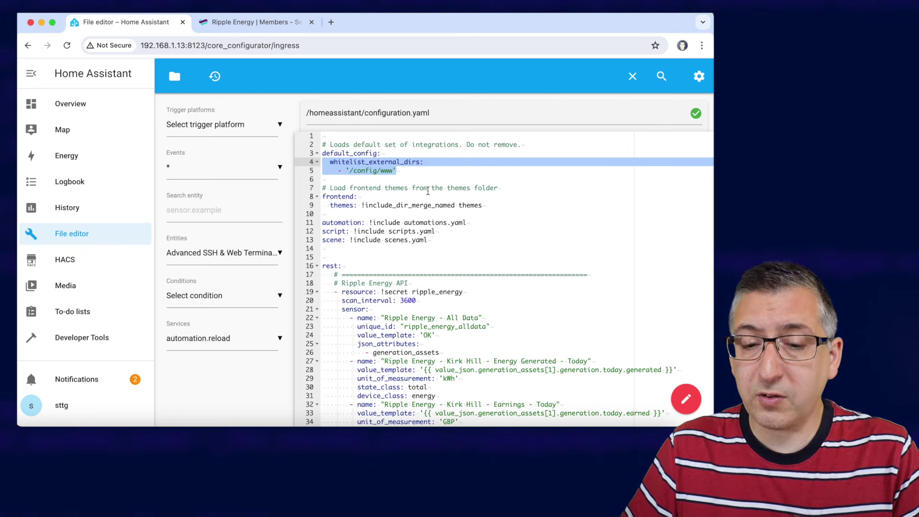
{"action": "left_click", "coordinate": [329, 162]}
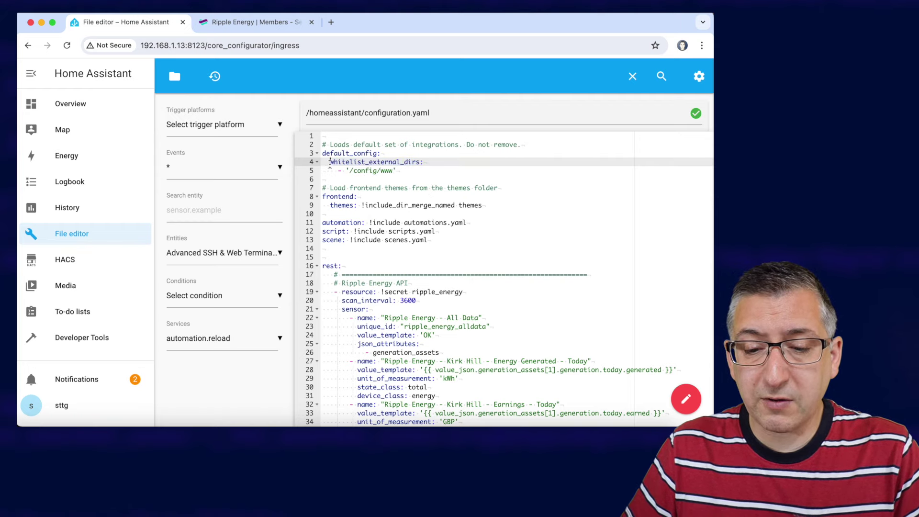
{"action": "left_click", "coordinate": [410, 172]}
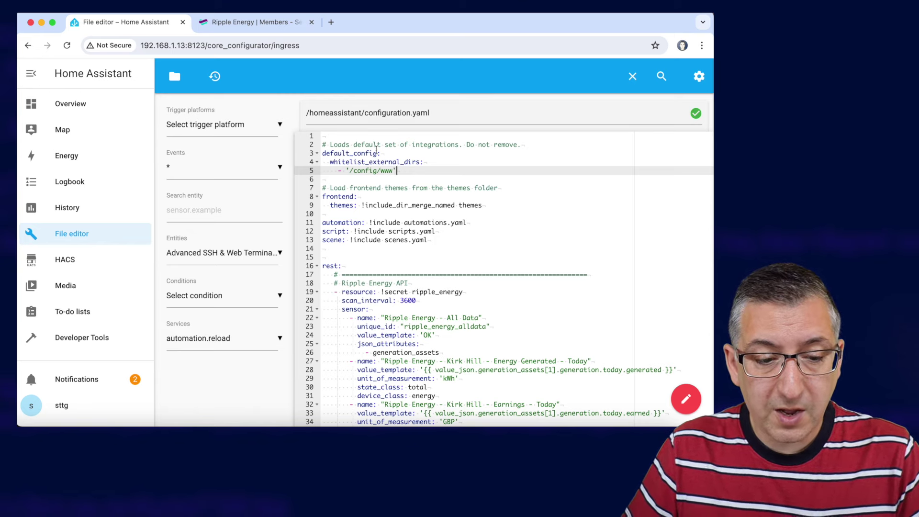
{"action": "scroll", "coordinate": [393, 215], "scroll_direction": "down", "scroll_amount": 1}
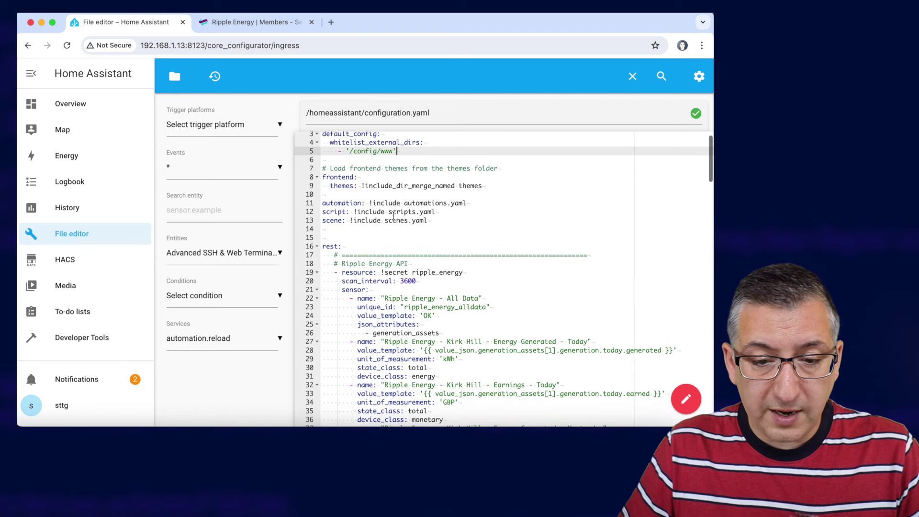
Step: Return to Overview, select all of kirk_hill_card.yaml in the text editor, then switch back to the browser
{"action": "left_click", "coordinate": [72, 106]}
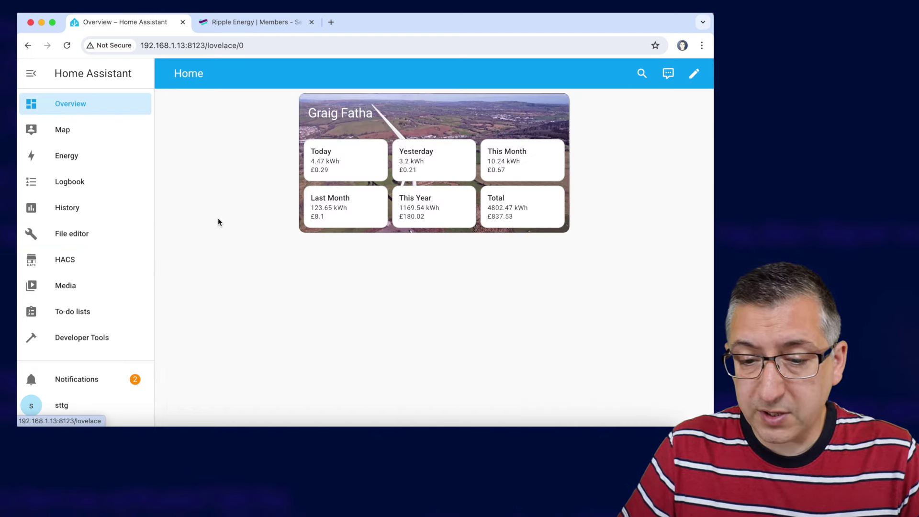
{"action": "key", "text": "super+Tab"}
{"action": "key", "text": "super+Tab"}
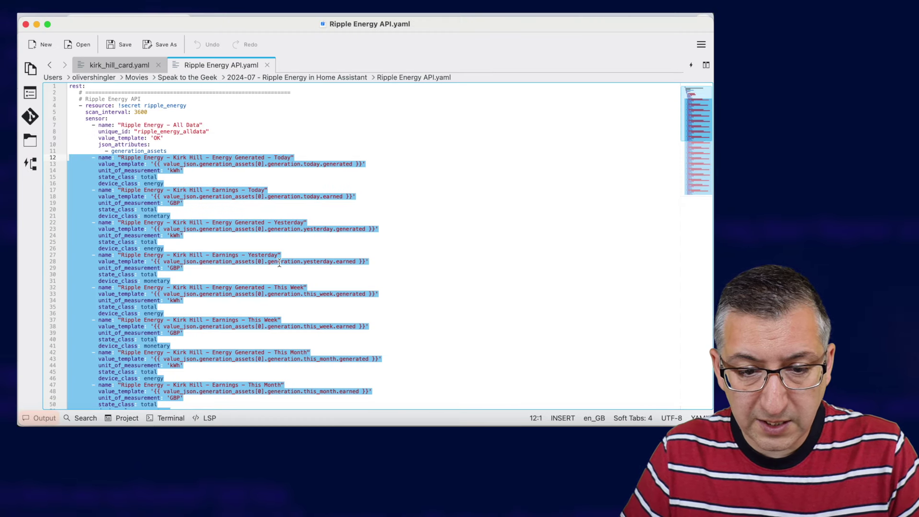
{"action": "left_click", "coordinate": [124, 66]}
{"action": "left_click", "coordinate": [141, 177]}
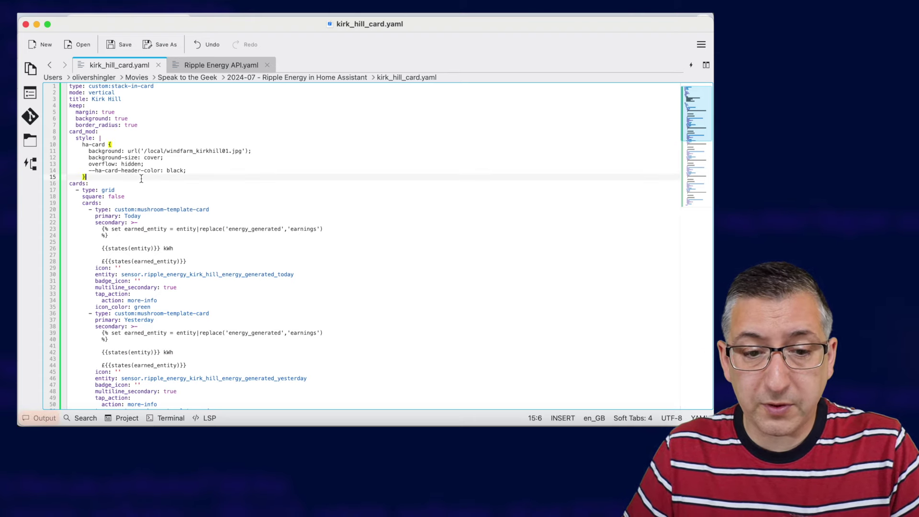
{"action": "key", "text": "super+a"}
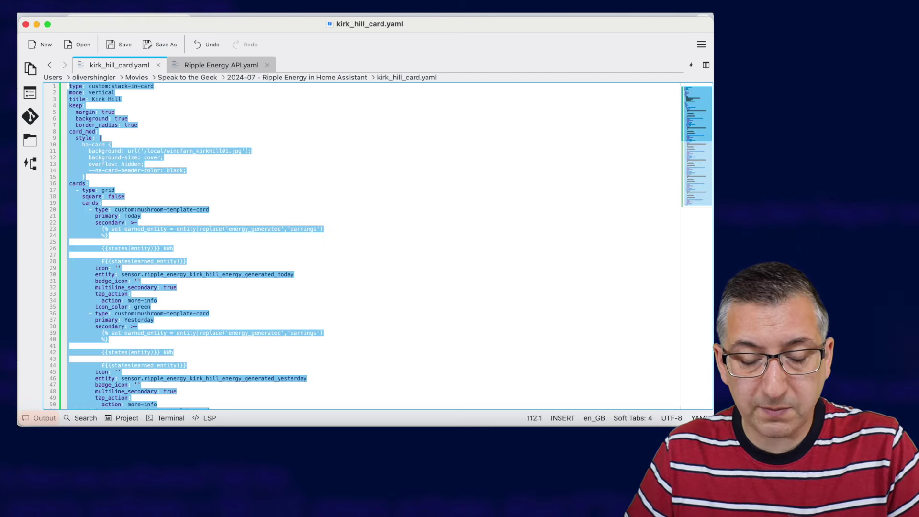
{"action": "key", "text": "super+Tab"}
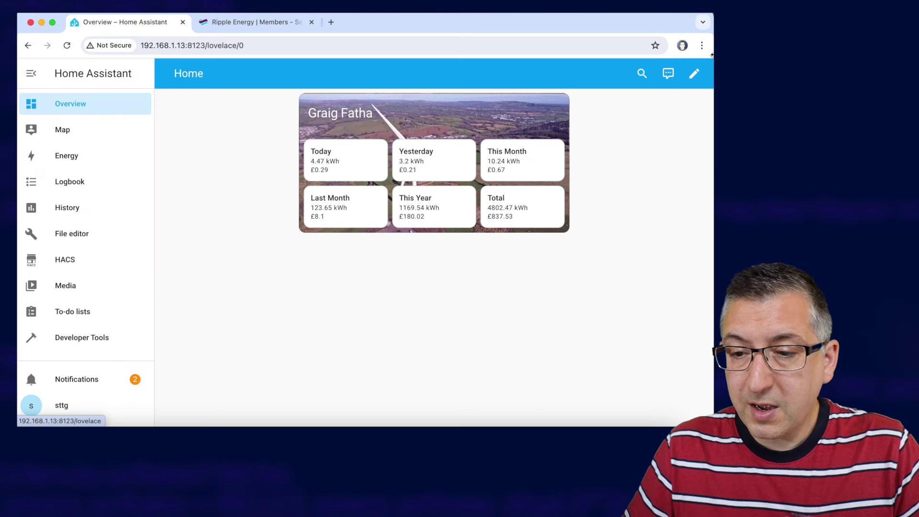
Step: Add a manual card in a new section with the pasted Kirk Hill stack-in-card YAML, and save it
{"action": "left_click", "coordinate": [695, 74]}
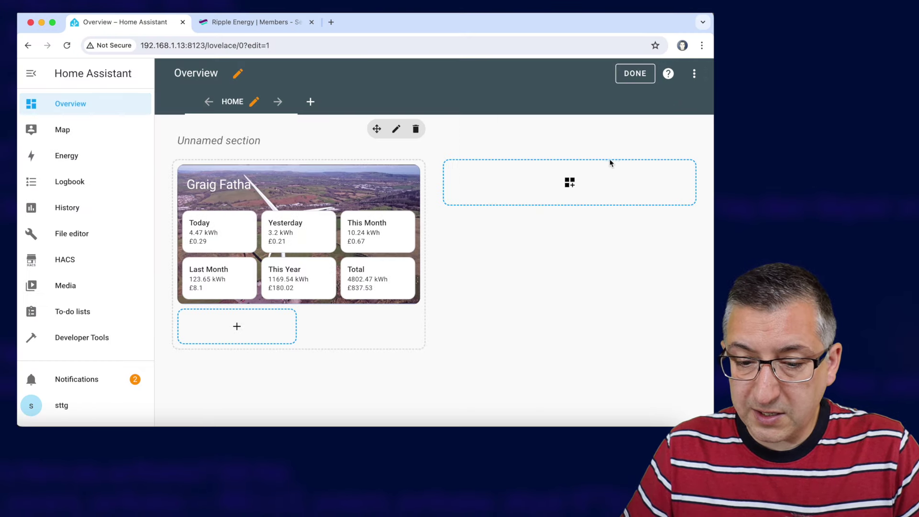
{"action": "left_click", "coordinate": [569, 184]}
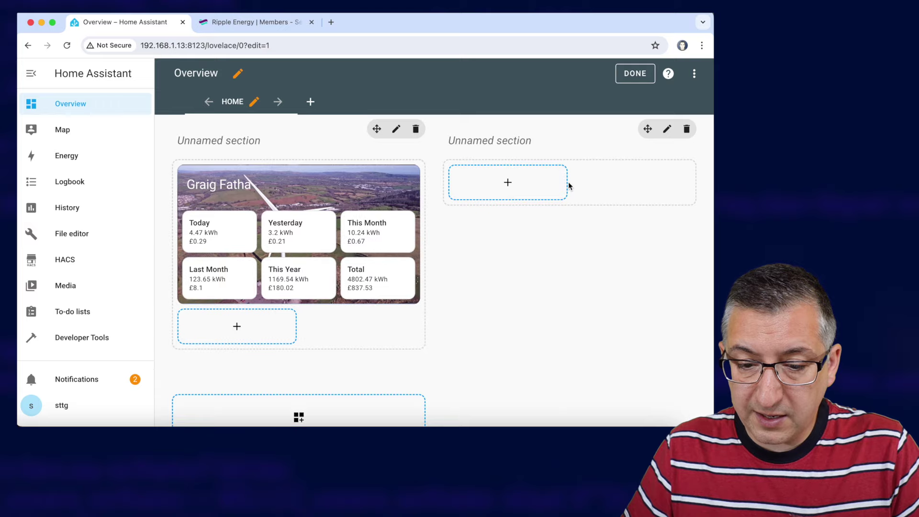
{"action": "left_click", "coordinate": [502, 194]}
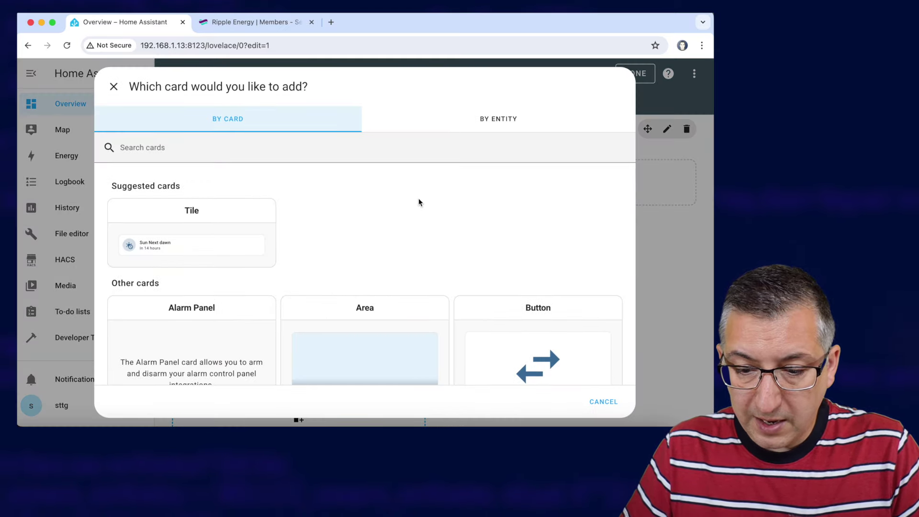
{"action": "scroll", "coordinate": [420, 202], "scroll_direction": "down", "scroll_amount": 15}
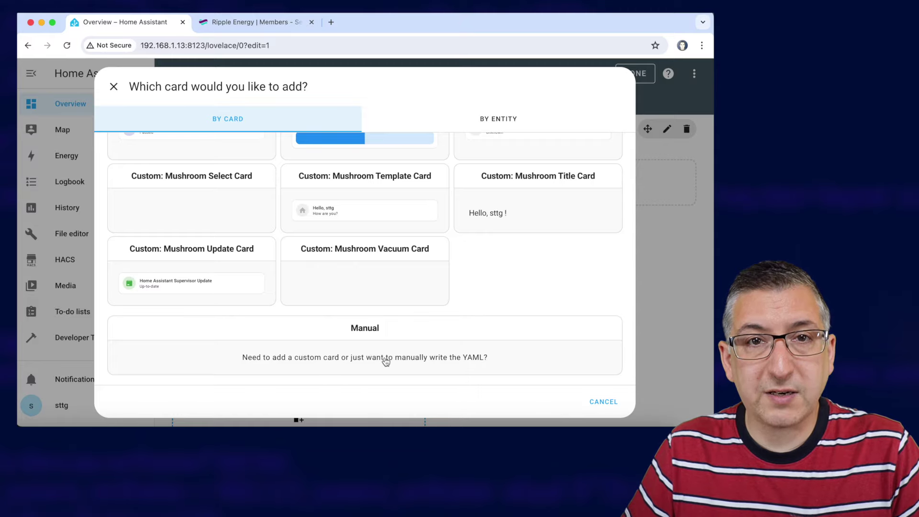
{"action": "left_click", "coordinate": [386, 361]}
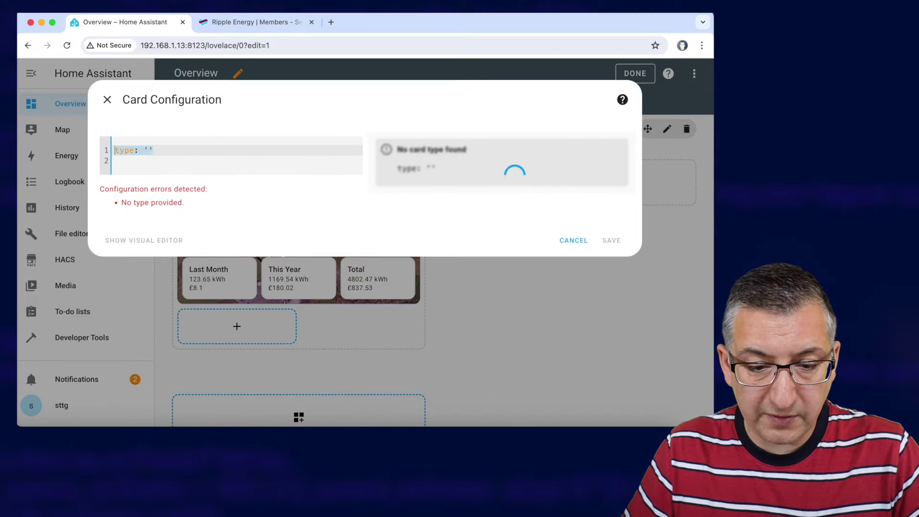
{"action": "key", "text": "BackSpace"}
{"action": "key", "text": "cmd+v"}
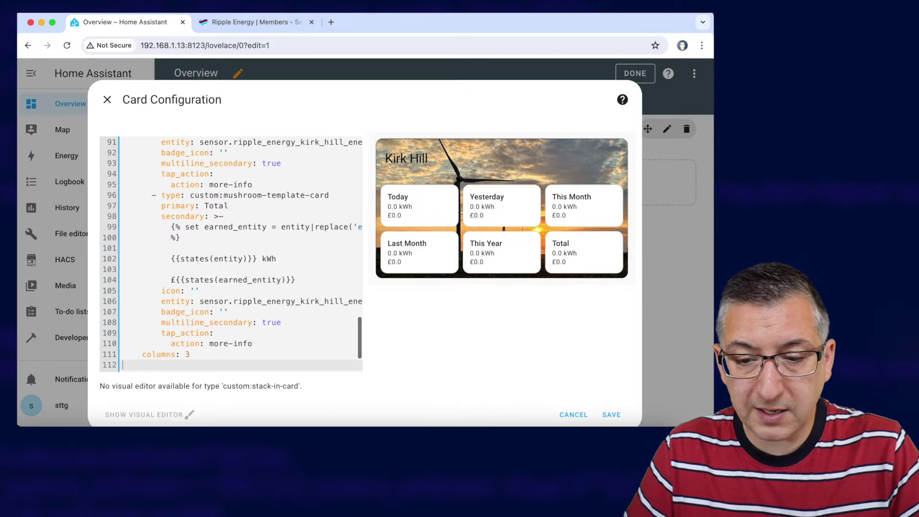
{"action": "left_click", "coordinate": [612, 415]}
{"action": "left_click", "coordinate": [637, 74]}
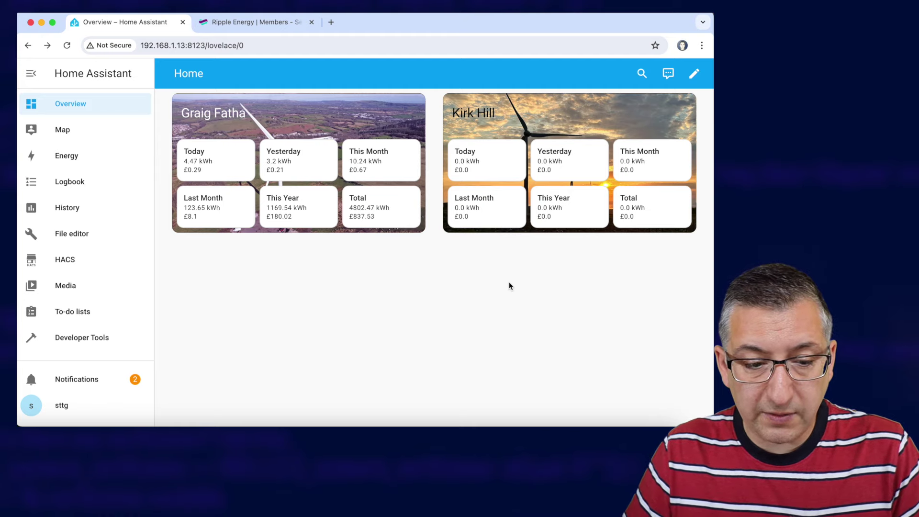
{"action": "left_click", "coordinate": [693, 77]}
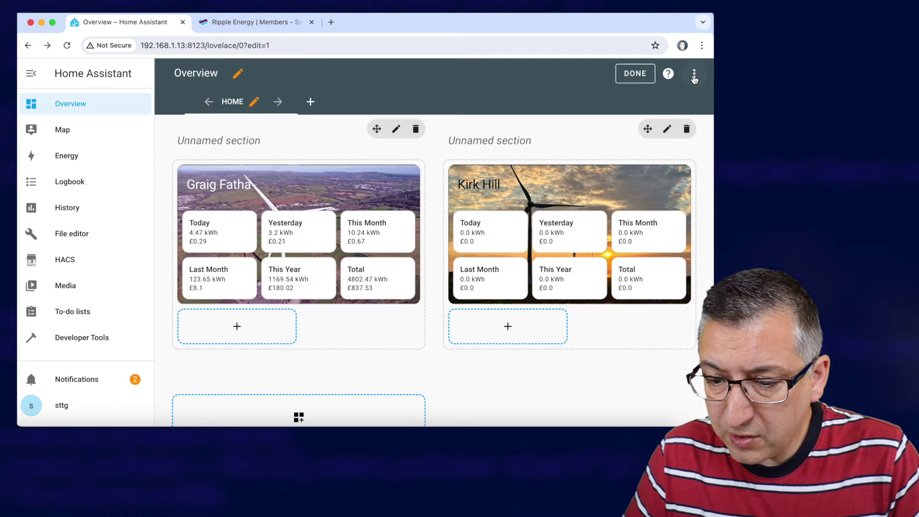
{"action": "left_click", "coordinate": [570, 235]}
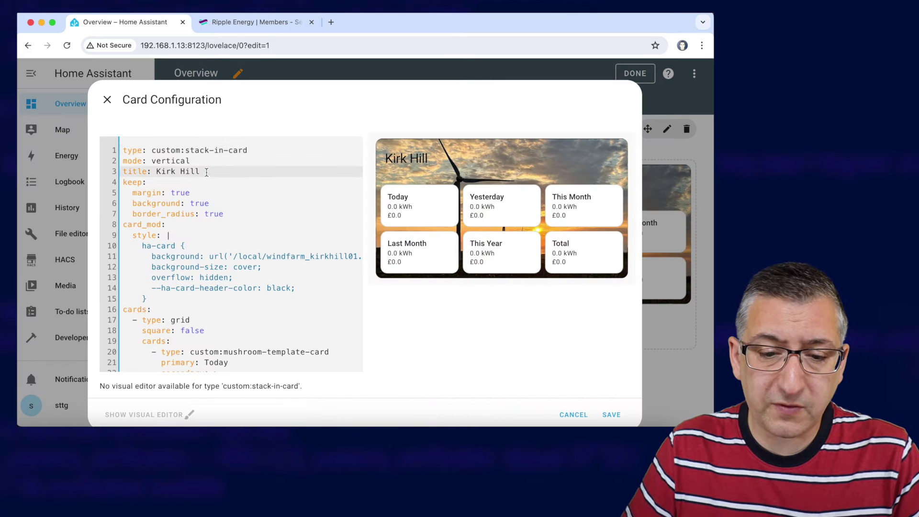
{"action": "left_click_drag", "start_coordinate": [208, 172], "coordinate": [156, 171]}
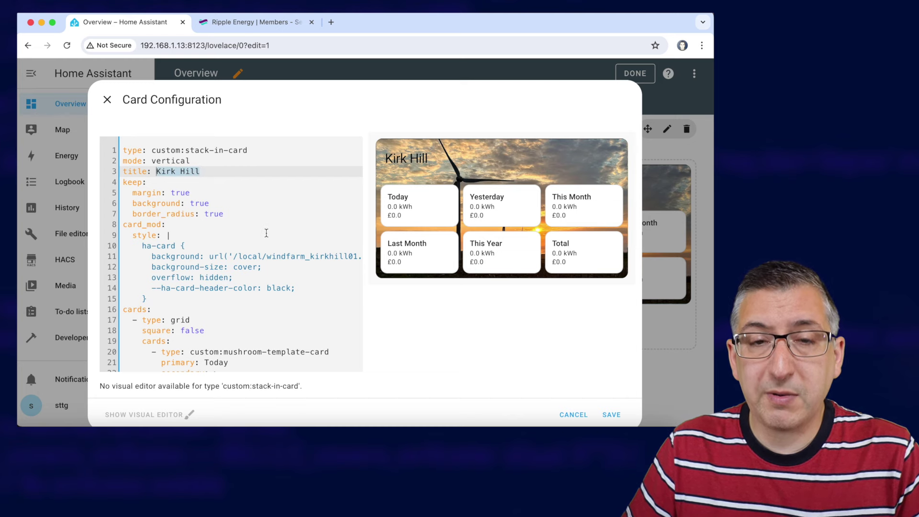
{"action": "scroll", "coordinate": [266, 233], "scroll_direction": "down", "scroll_amount": 2}
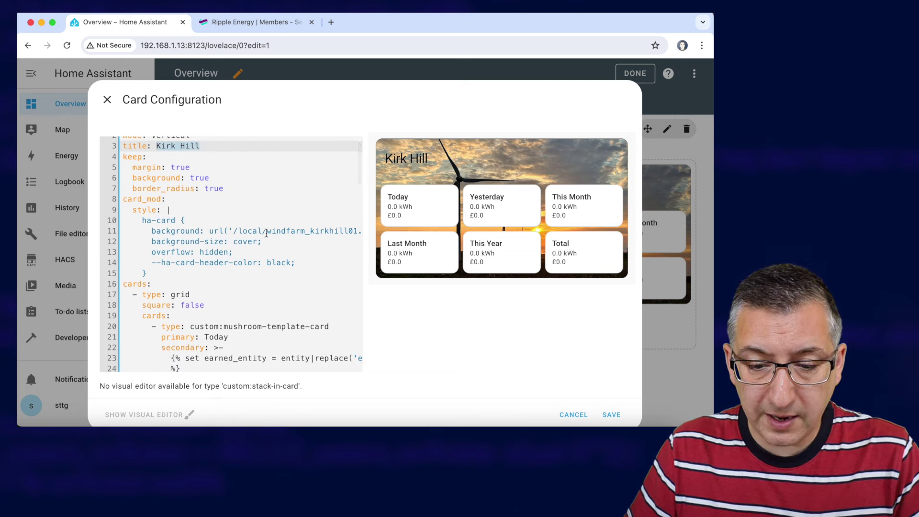
{"action": "scroll", "coordinate": [266, 233], "scroll_direction": "right", "scroll_amount": 2}
{"action": "scroll", "coordinate": [266, 233], "scroll_direction": "right", "scroll_amount": 1}
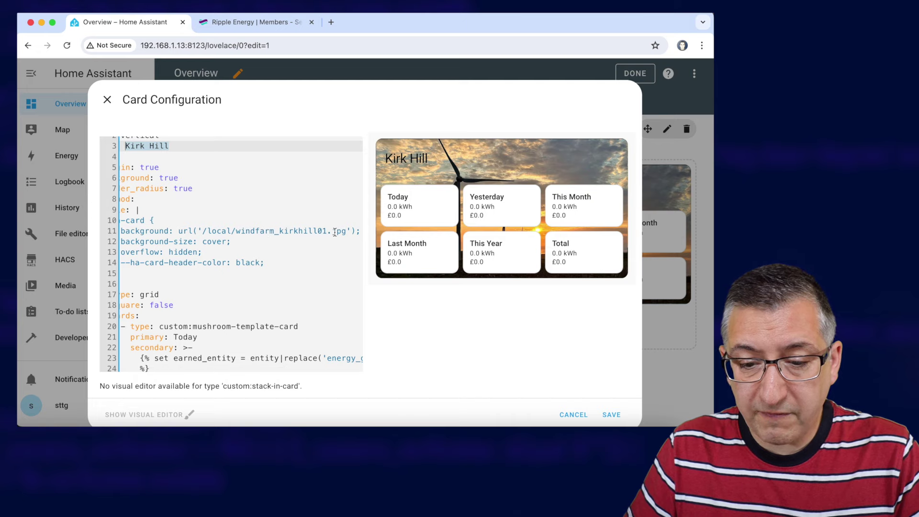
{"action": "left_click_drag", "start_coordinate": [347, 230], "coordinate": [237, 232]}
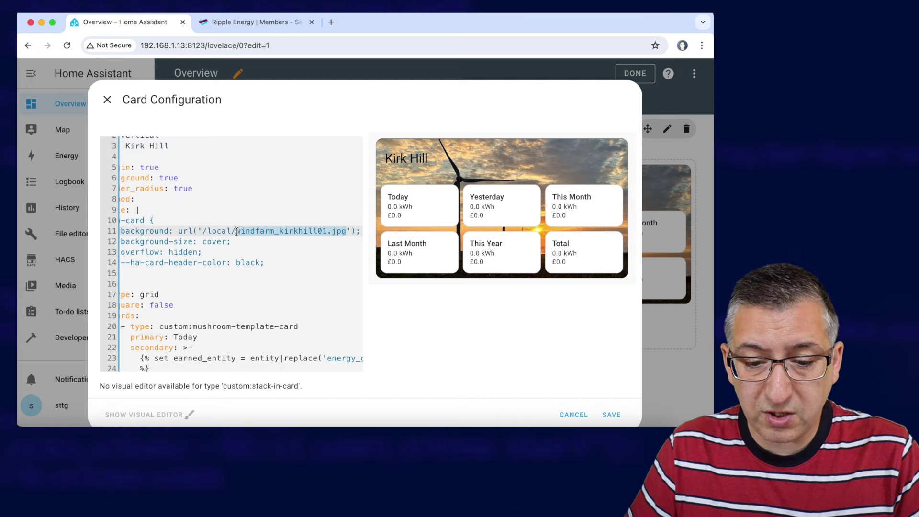
{"action": "scroll", "coordinate": [251, 279], "scroll_direction": "left", "scroll_amount": 3}
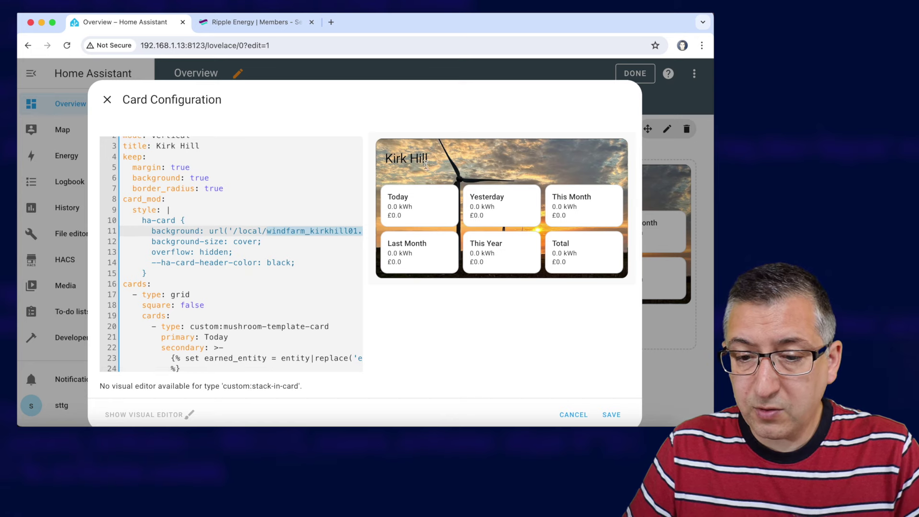
{"action": "left_click_drag", "start_coordinate": [429, 163], "coordinate": [379, 160]}
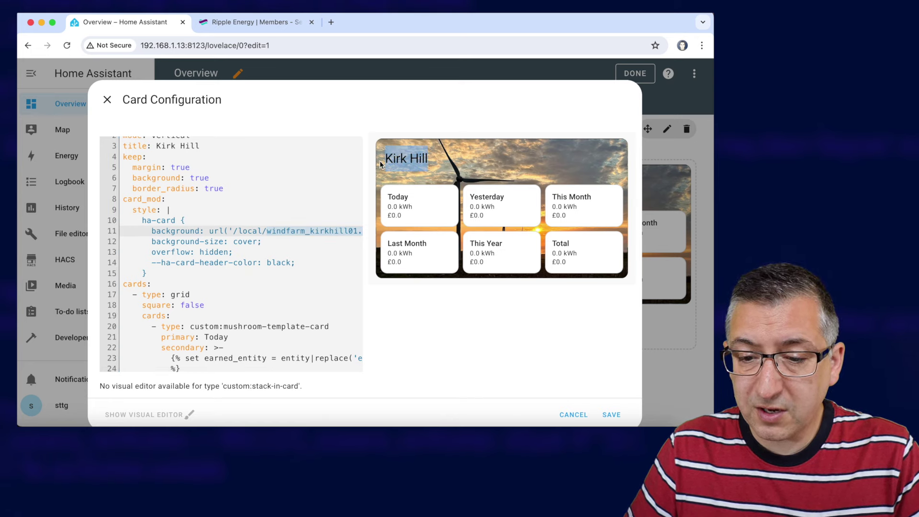
{"action": "left_click", "coordinate": [400, 160]}
{"action": "double_click", "coordinate": [280, 263]}
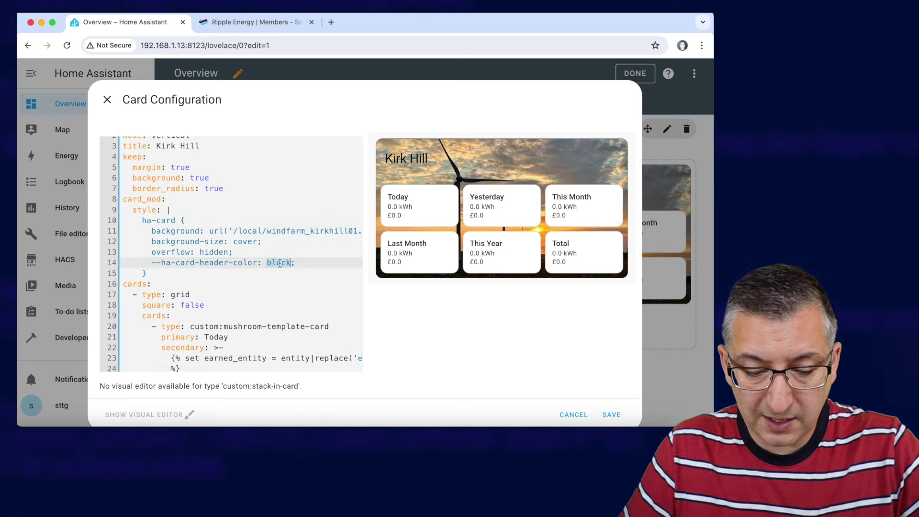
{"action": "type", "text": "white"}
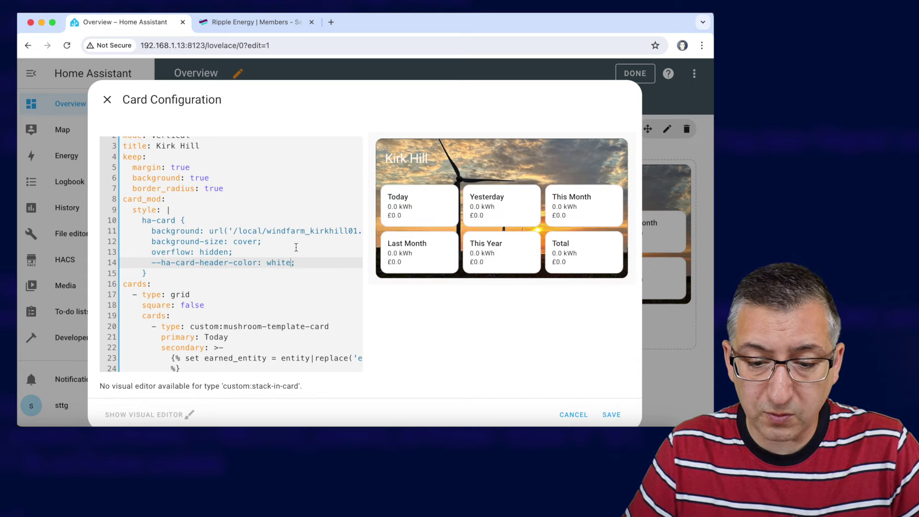
{"action": "double_click", "coordinate": [282, 263]}
{"action": "type", "text": "bla"}
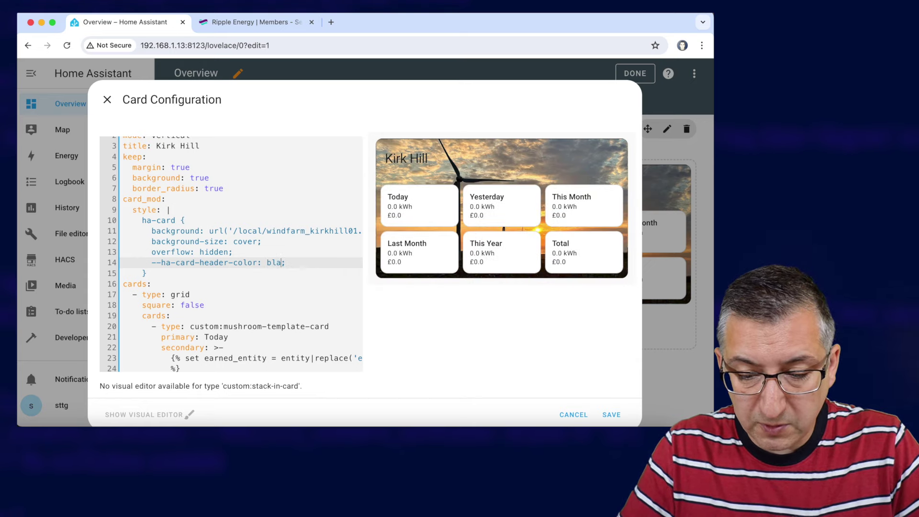
{"action": "type", "text": "ck"}
{"action": "scroll", "coordinate": [260, 290], "scroll_direction": "down", "scroll_amount": 3}
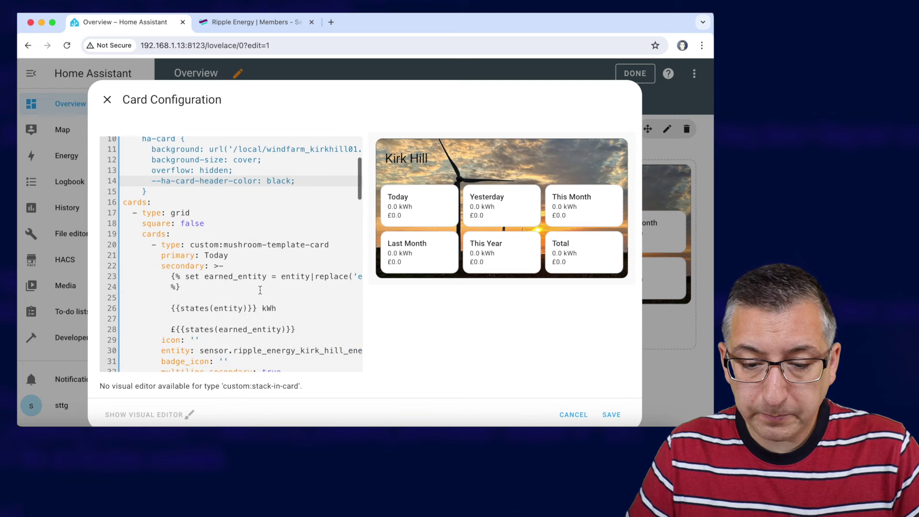
{"action": "scroll", "coordinate": [260, 290], "scroll_direction": "right", "scroll_amount": 5}
{"action": "scroll", "coordinate": [260, 290], "scroll_direction": "left", "scroll_amount": 5}
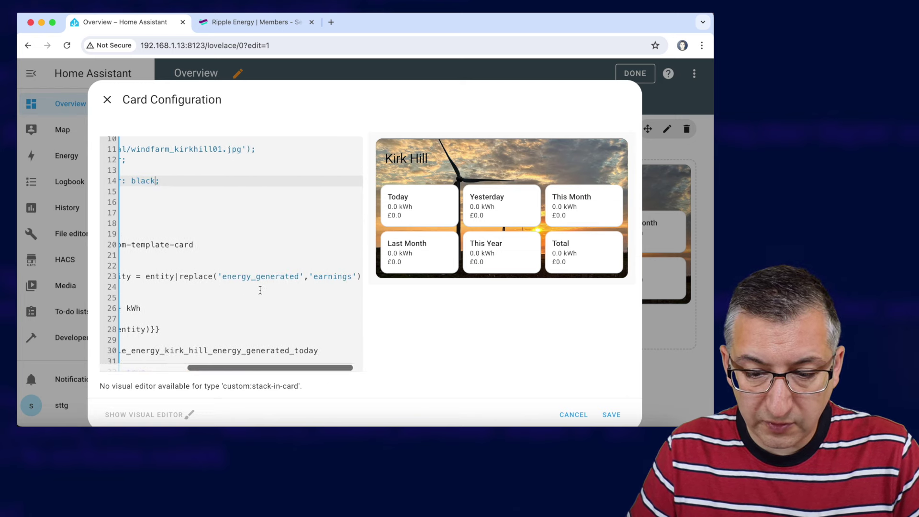
{"action": "scroll", "coordinate": [260, 290], "scroll_direction": "down", "scroll_amount": 5}
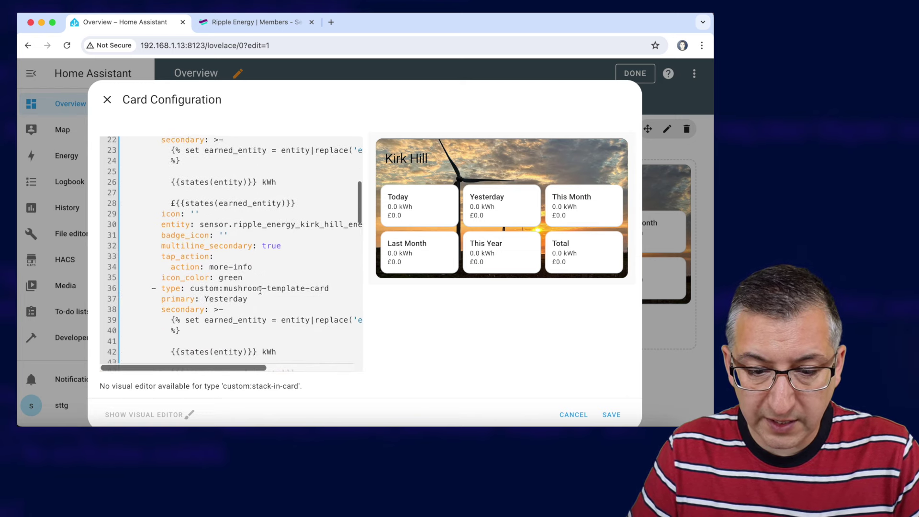
{"action": "scroll", "coordinate": [260, 291], "scroll_direction": "right", "scroll_amount": 3}
{"action": "scroll", "coordinate": [260, 290], "scroll_direction": "right", "scroll_amount": 1}
{"action": "scroll", "coordinate": [260, 290], "scroll_direction": "left", "scroll_amount": 3}
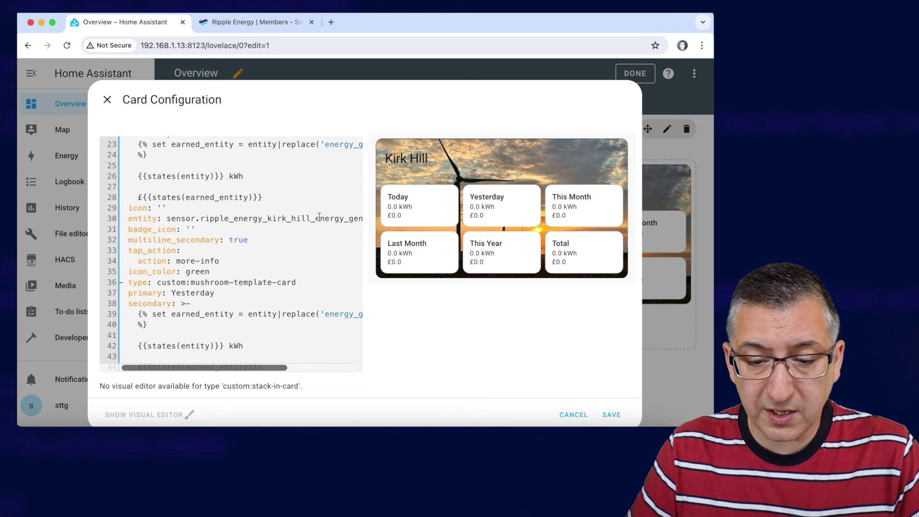
{"action": "left_click_drag", "start_coordinate": [268, 218], "coordinate": [312, 218]}
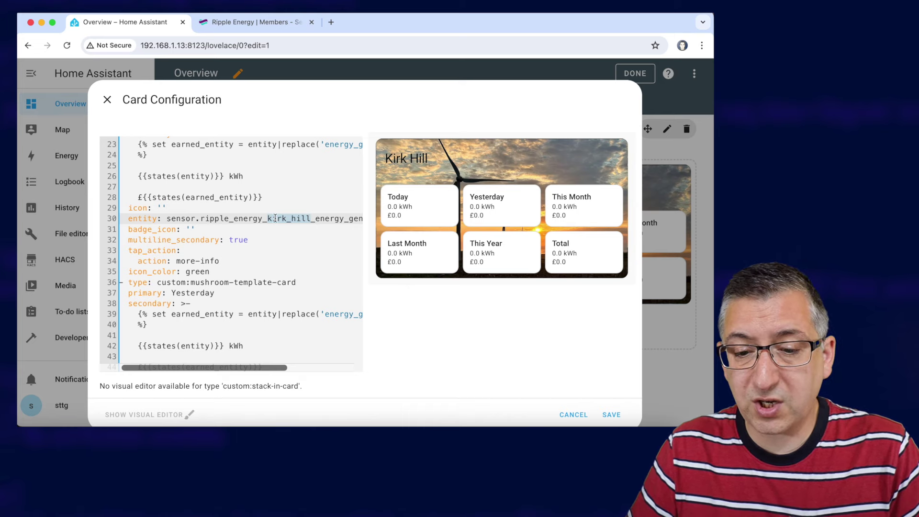
{"action": "scroll", "coordinate": [301, 226], "scroll_direction": "right", "scroll_amount": 2}
{"action": "scroll", "coordinate": [301, 227], "scroll_direction": "right", "scroll_amount": 2}
{"action": "scroll", "coordinate": [301, 227], "scroll_direction": "left", "scroll_amount": 5}
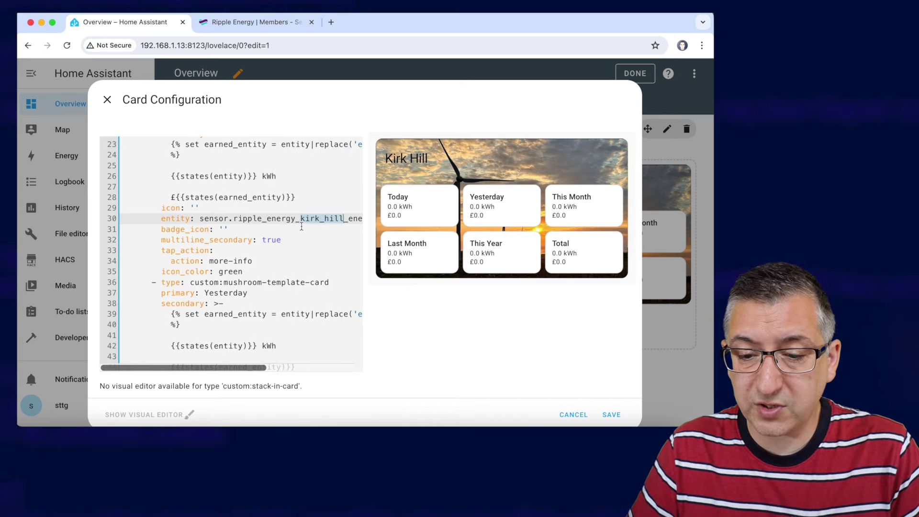
{"action": "scroll", "coordinate": [301, 226], "scroll_direction": "down", "scroll_amount": 2}
{"action": "scroll", "coordinate": [302, 227], "scroll_direction": "down", "scroll_amount": 5}
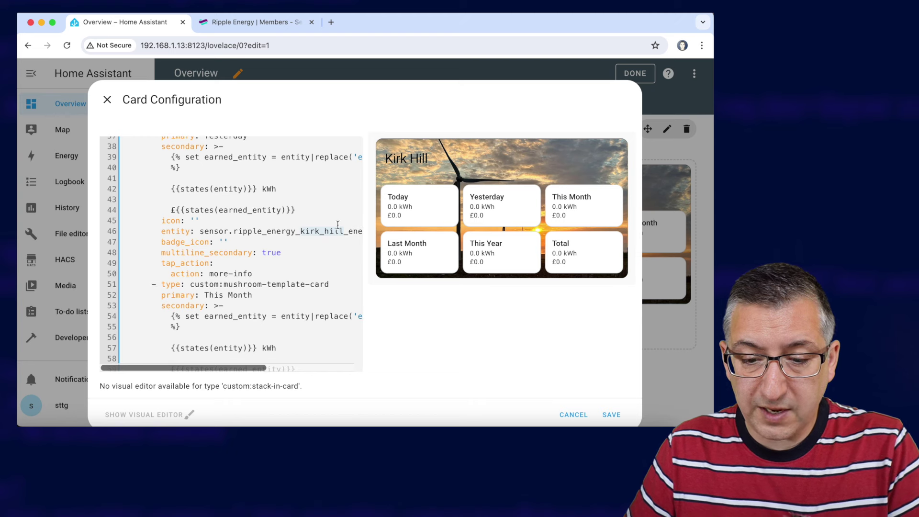
{"action": "left_click", "coordinate": [332, 233]}
{"action": "double_click", "coordinate": [332, 233]}
{"action": "scroll", "coordinate": [322, 273], "scroll_direction": "down", "scroll_amount": 5}
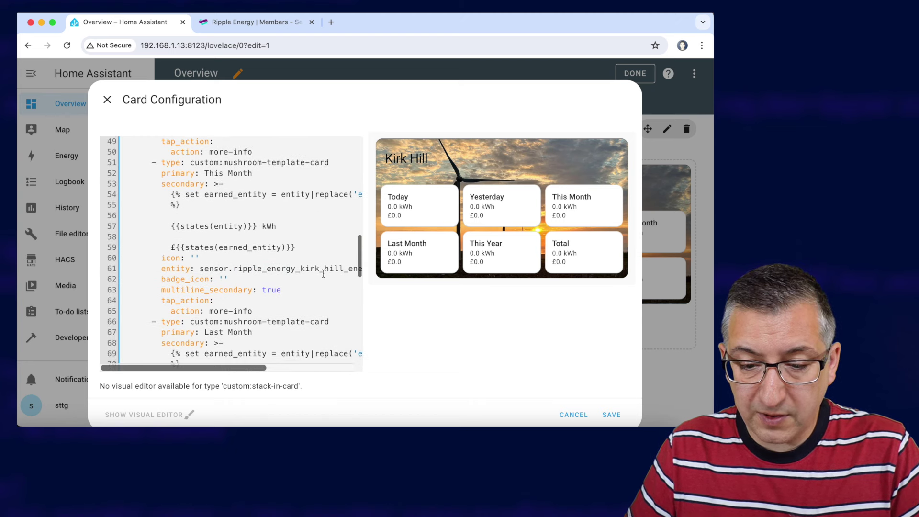
{"action": "double_click", "coordinate": [324, 268]}
{"action": "scroll", "coordinate": [323, 275], "scroll_direction": "down", "scroll_amount": 4}
{"action": "double_click", "coordinate": [331, 335]}
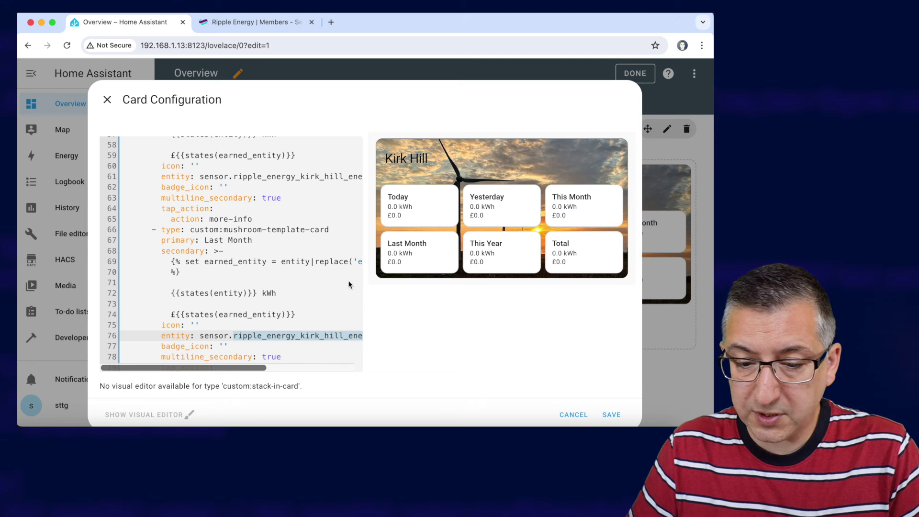
{"action": "scroll", "coordinate": [229, 327], "scroll_direction": "down", "scroll_amount": 6}
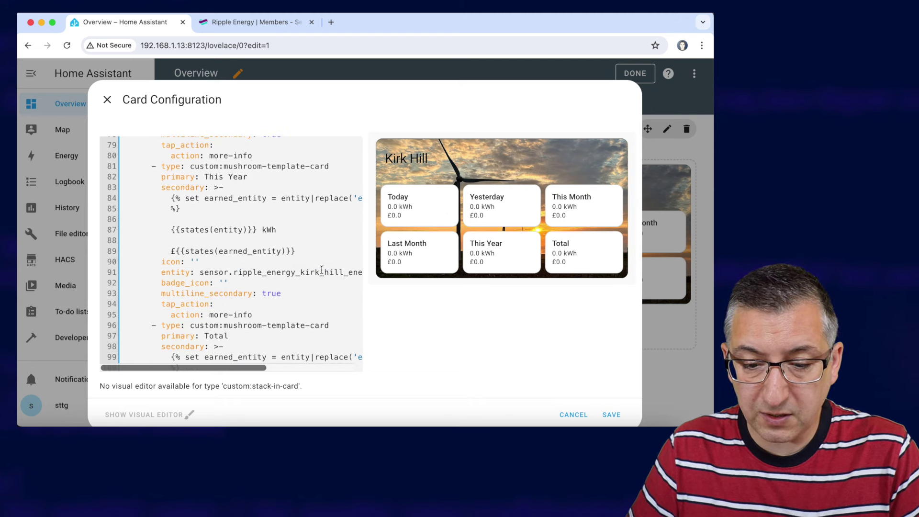
{"action": "double_click", "coordinate": [322, 272]}
{"action": "scroll", "coordinate": [321, 272], "scroll_direction": "down", "scroll_amount": 5}
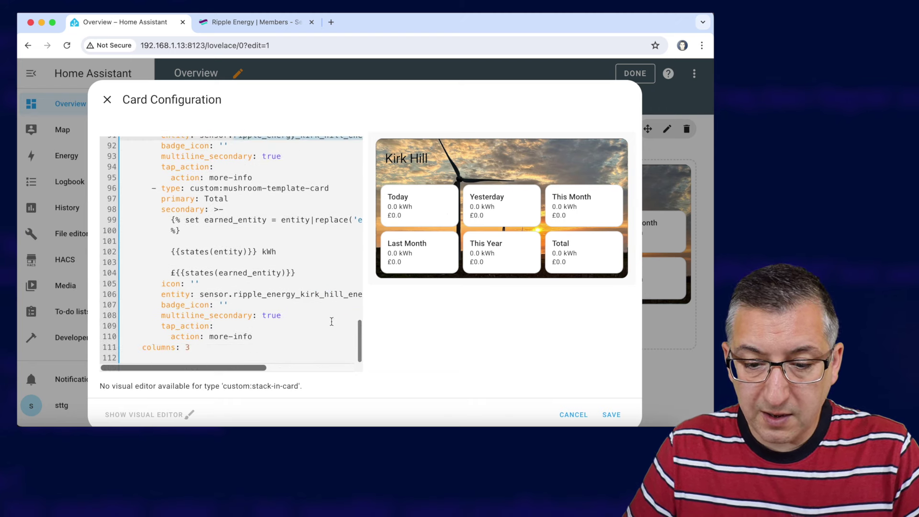
{"action": "double_click", "coordinate": [335, 293]}
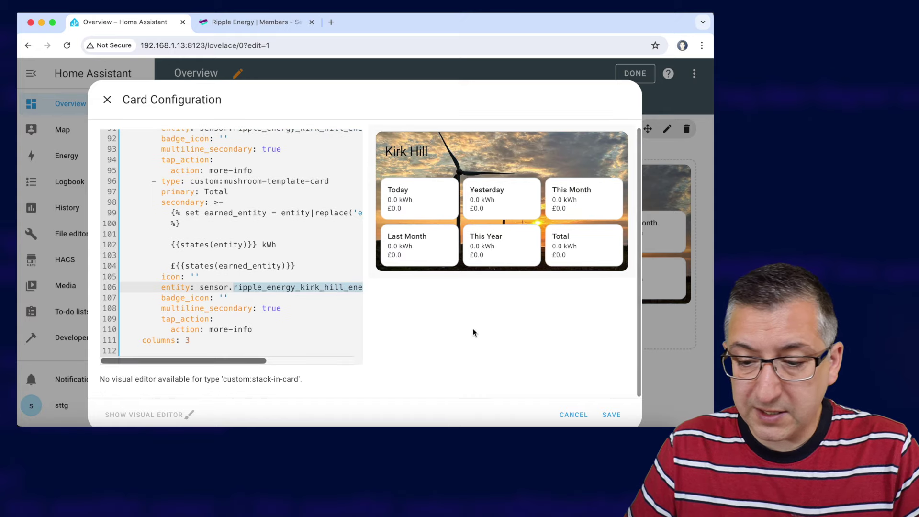
{"action": "left_click", "coordinate": [611, 415]}
{"action": "left_click", "coordinate": [635, 73]}
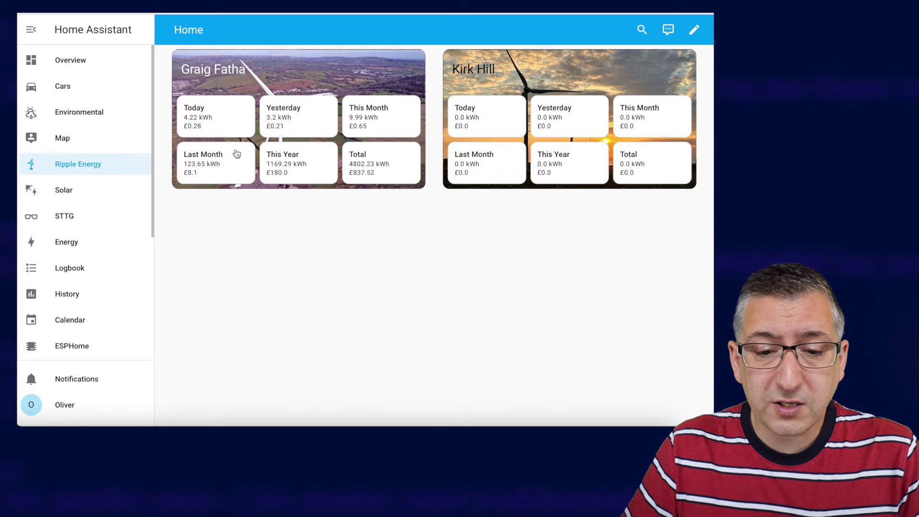
{"action": "left_click", "coordinate": [205, 120]}
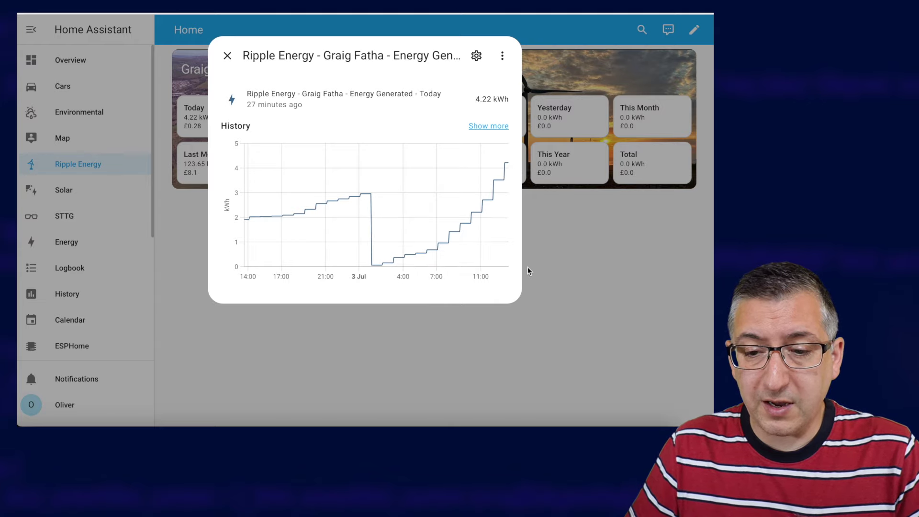
{"action": "left_click", "coordinate": [571, 290]}
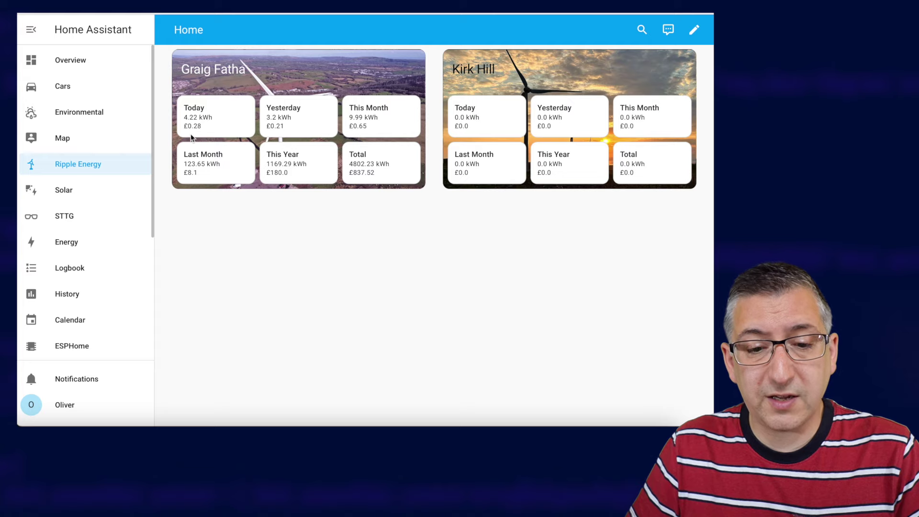
{"action": "left_click", "coordinate": [377, 169]}
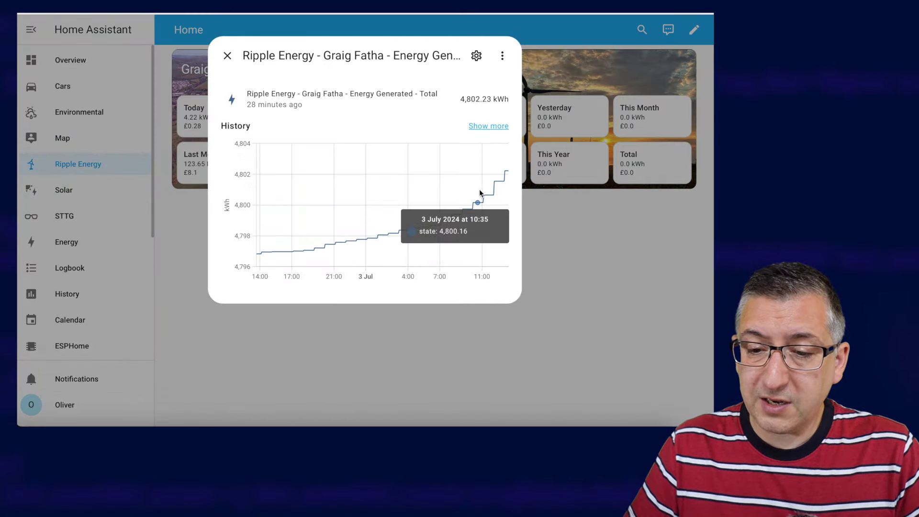
{"action": "left_click", "coordinate": [227, 55]}
{"action": "left_click", "coordinate": [372, 124]}
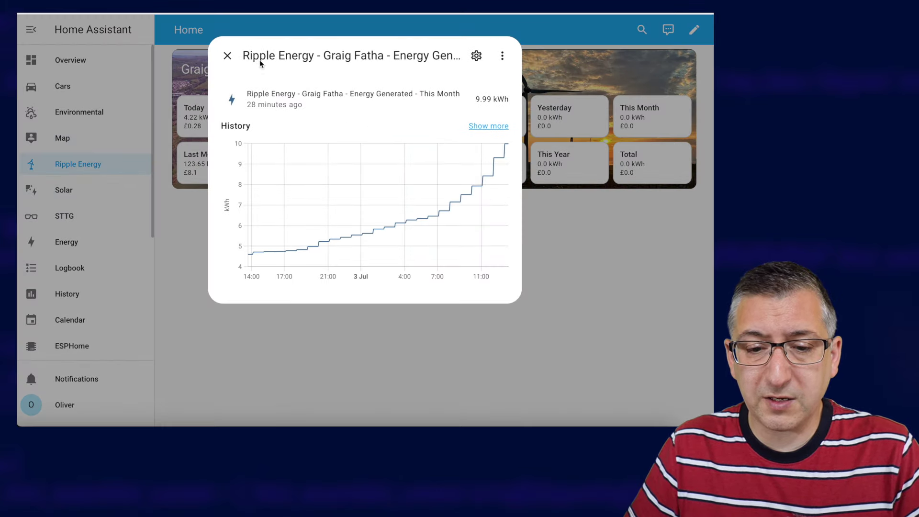
{"action": "left_click", "coordinate": [227, 55]}
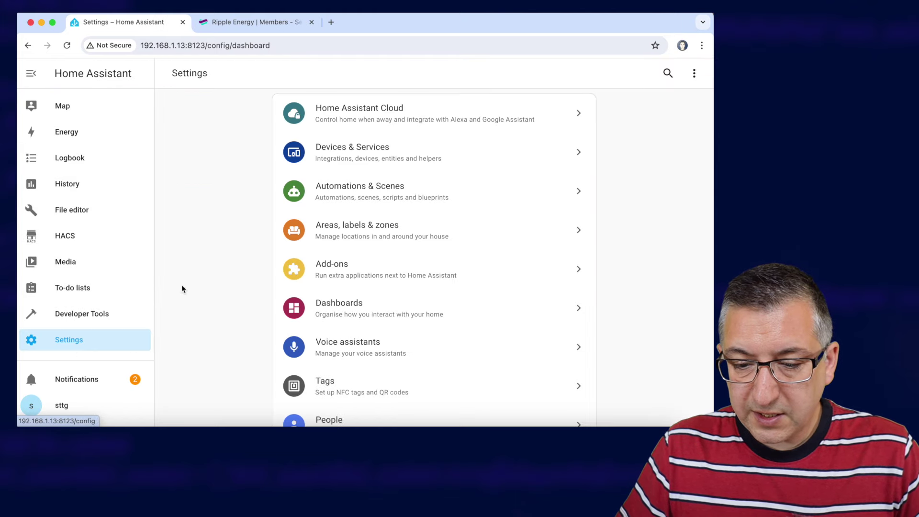
Step: In the Energy dashboard settings, add Graig Fatha Energy Generated - Total as energy returned to the grid
{"action": "left_click", "coordinate": [360, 304]}
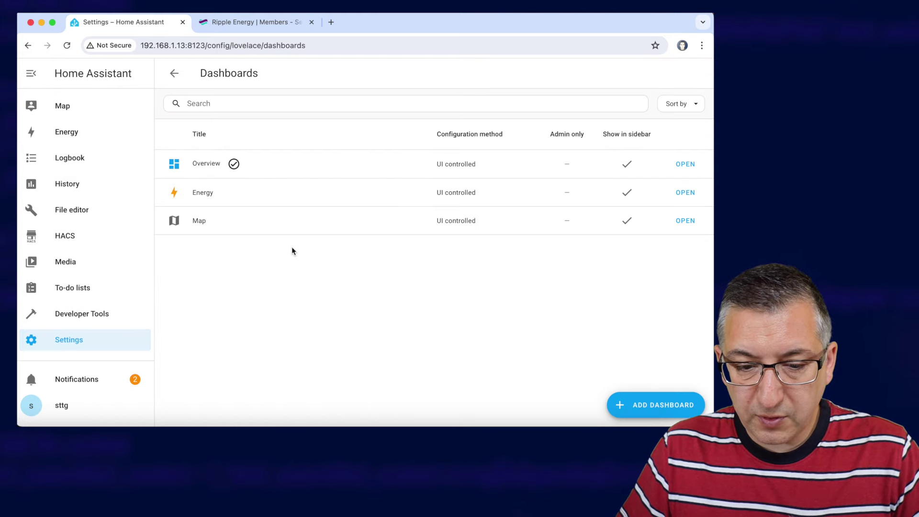
{"action": "left_click", "coordinate": [206, 200]}
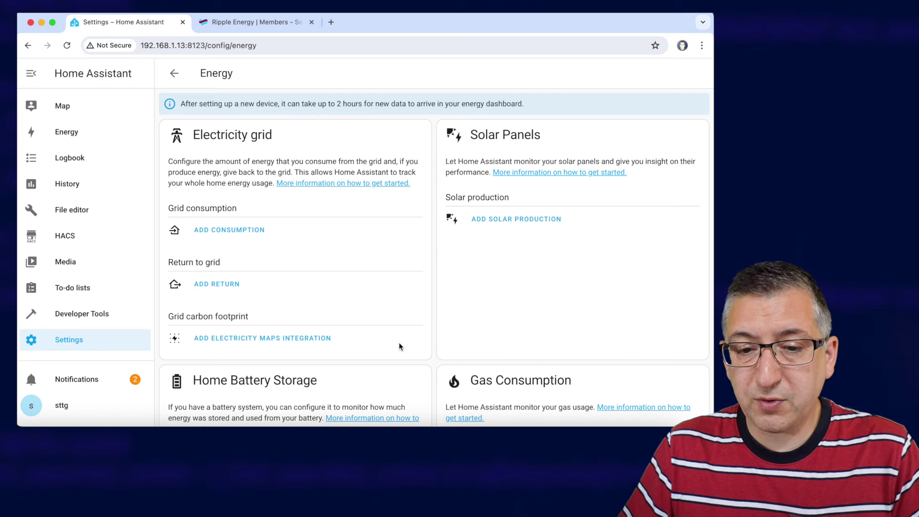
{"action": "scroll", "coordinate": [498, 256], "scroll_direction": "down", "scroll_amount": 2}
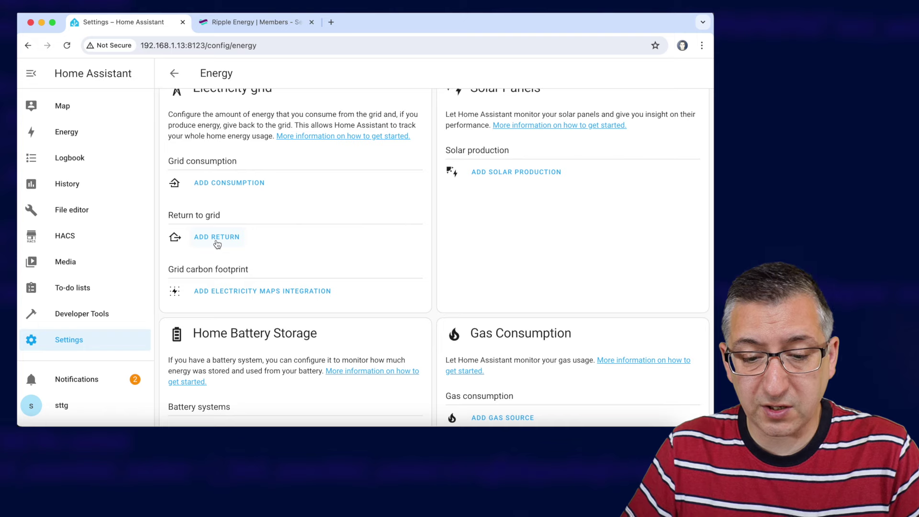
{"action": "left_click", "coordinate": [216, 238]}
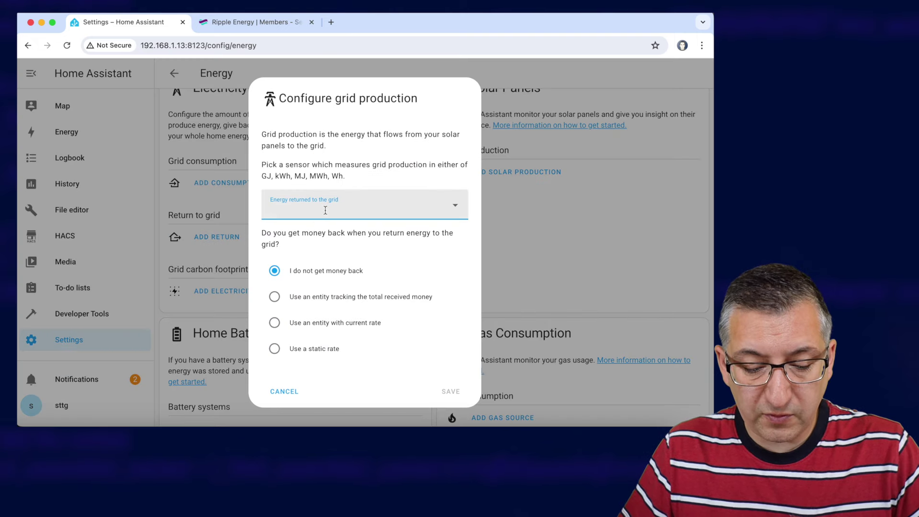
{"action": "type", "text": "ripple_energy_graig_fatha_energy_generated_total"}
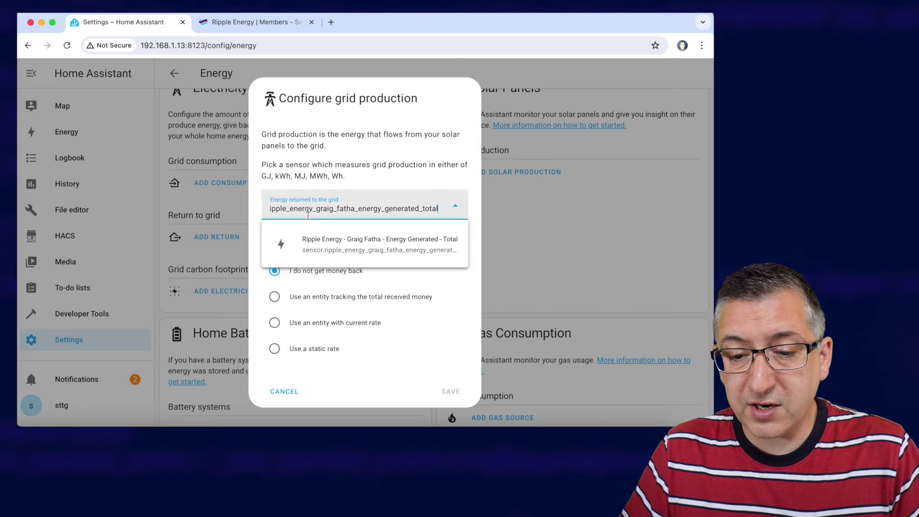
{"action": "left_click", "coordinate": [349, 244]}
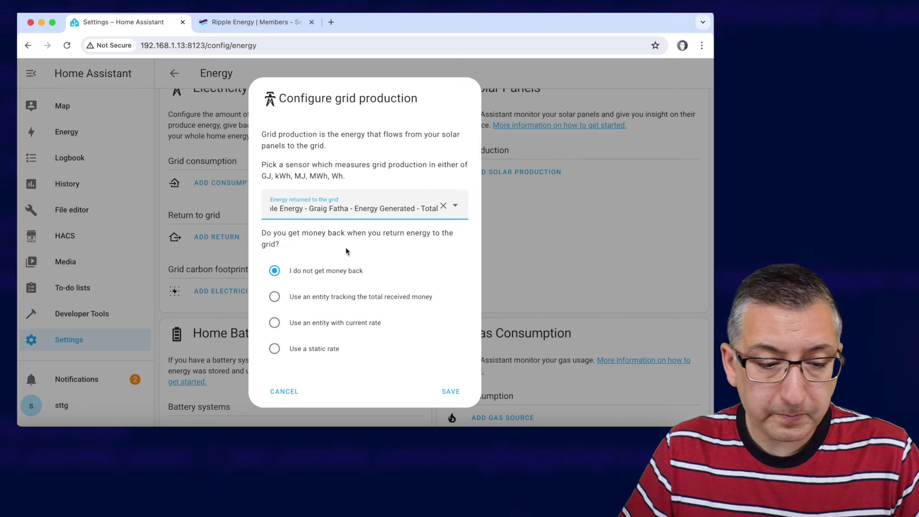
Step: Track total received money using Graig Fatha Earnings - Total as the compensation entity
{"action": "key", "text": "super+Tab"}
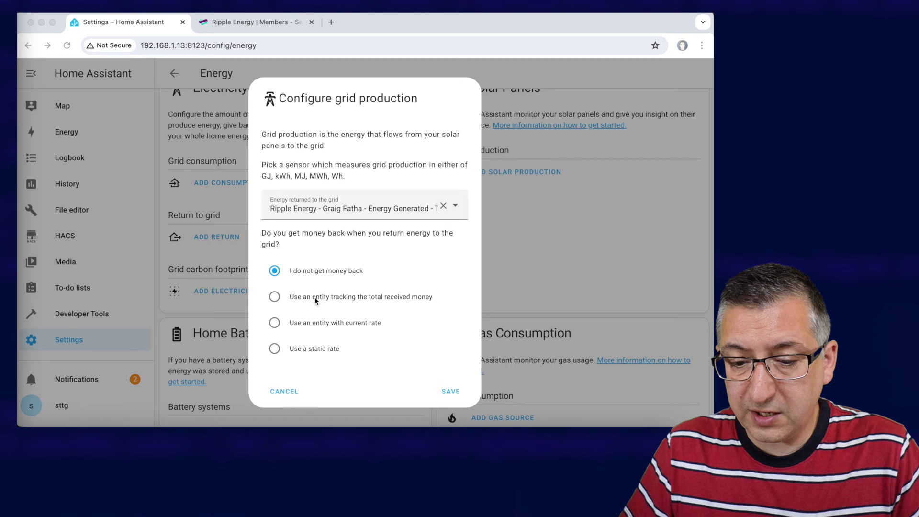
{"action": "left_click", "coordinate": [334, 300]}
{"action": "left_click", "coordinate": [334, 299]}
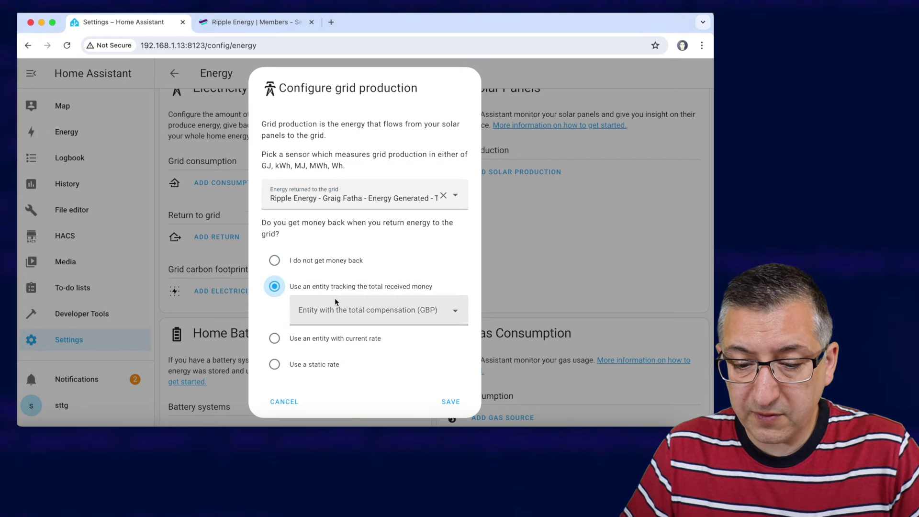
{"action": "left_click", "coordinate": [358, 317]}
{"action": "type", "text": "ripple_energy_graig_fatha_earnings_total"}
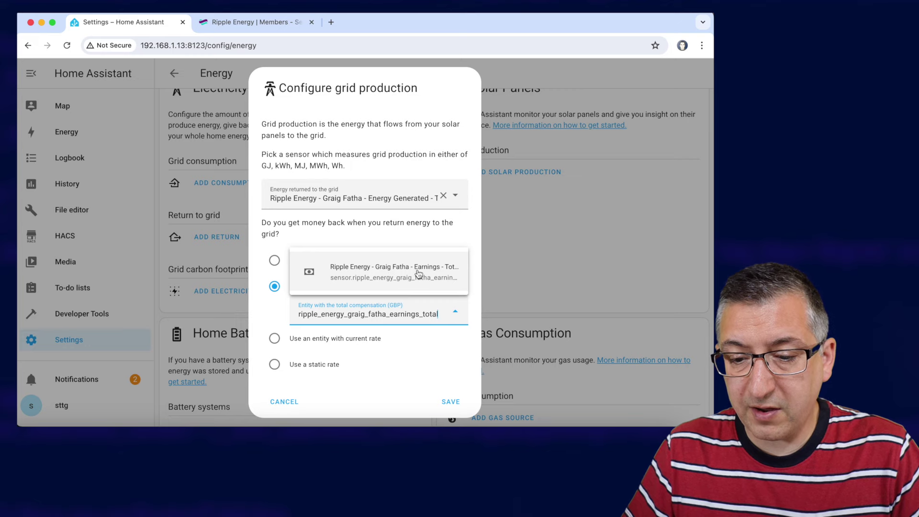
{"action": "key", "text": "Return"}
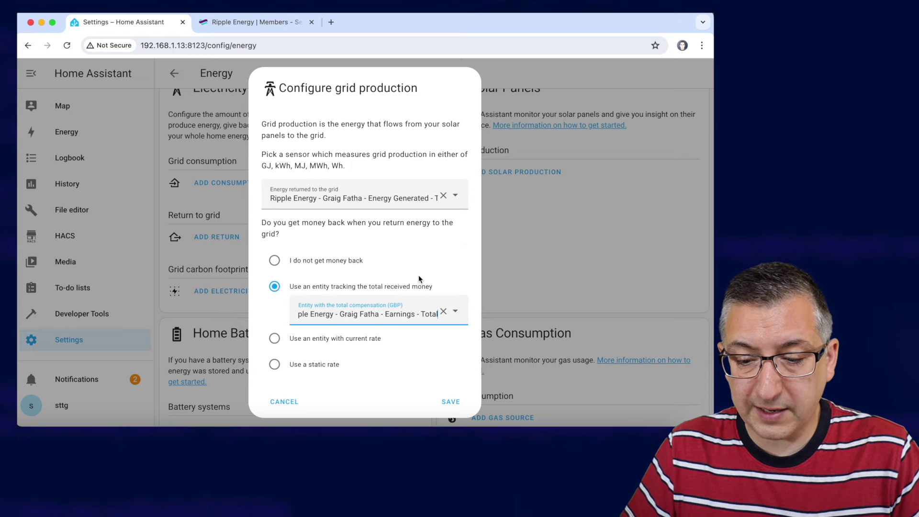
Step: Save the grid return, then add and save Graig Fatha Energy Generated - Total as solar production
{"action": "left_click", "coordinate": [453, 403]}
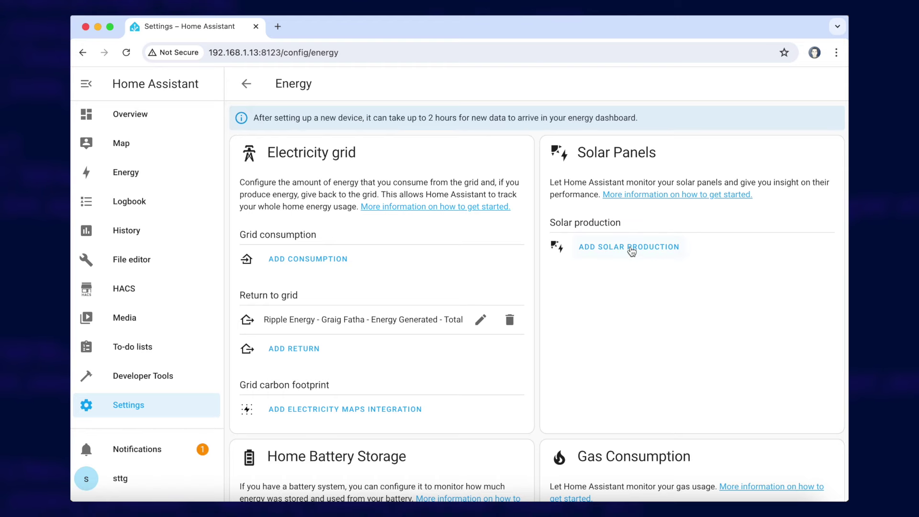
{"action": "left_click", "coordinate": [632, 249]}
{"action": "type", "text": "g"}
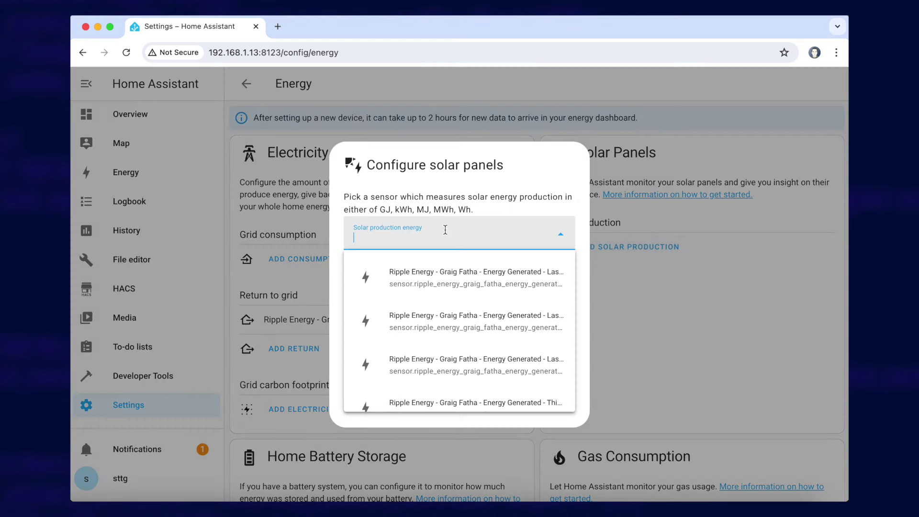
{"action": "type", "text": "raig fatha total"}
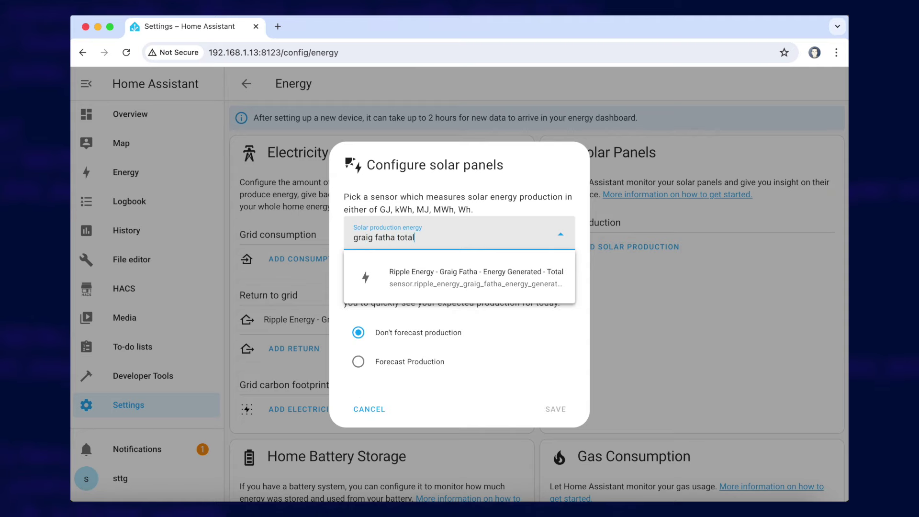
{"action": "left_click", "coordinate": [534, 282]}
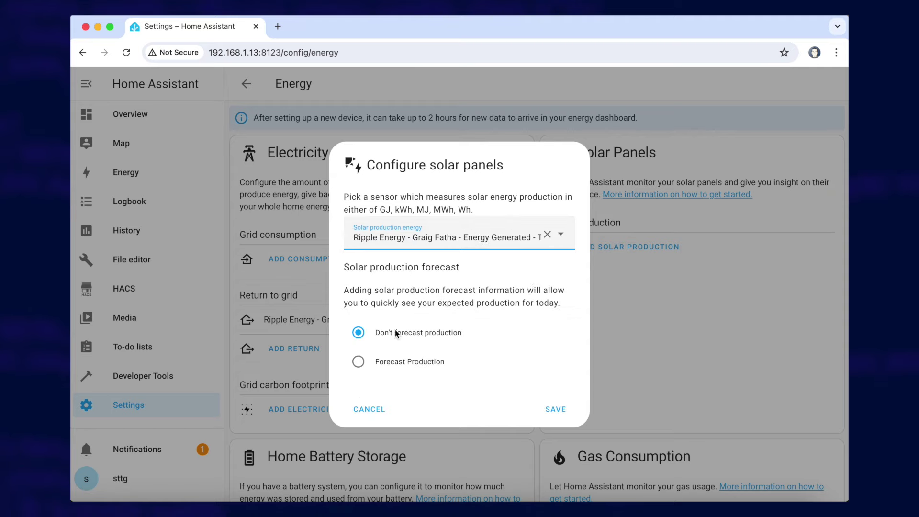
{"action": "left_click", "coordinate": [557, 409]}
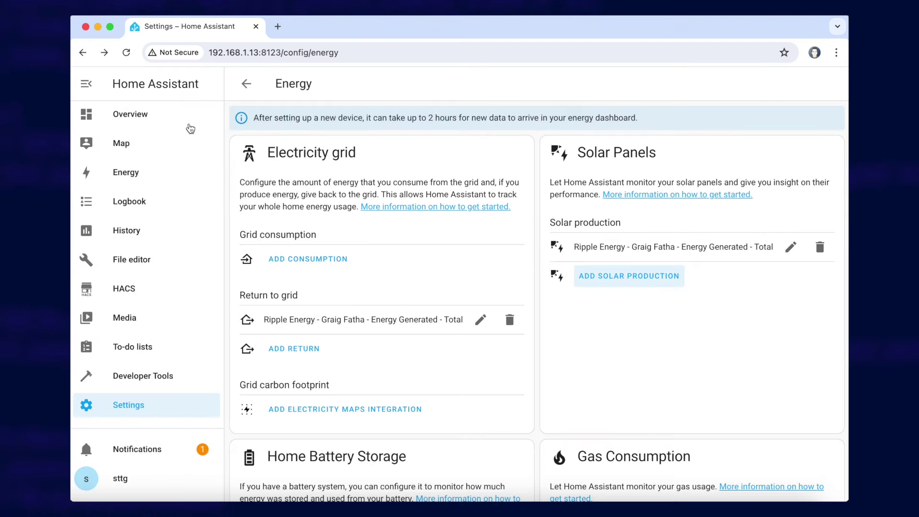
Step: Open the Energy dashboard and scroll through the 2 July 2024 solar, gas, grid and battery flows
{"action": "left_click", "coordinate": [130, 178]}
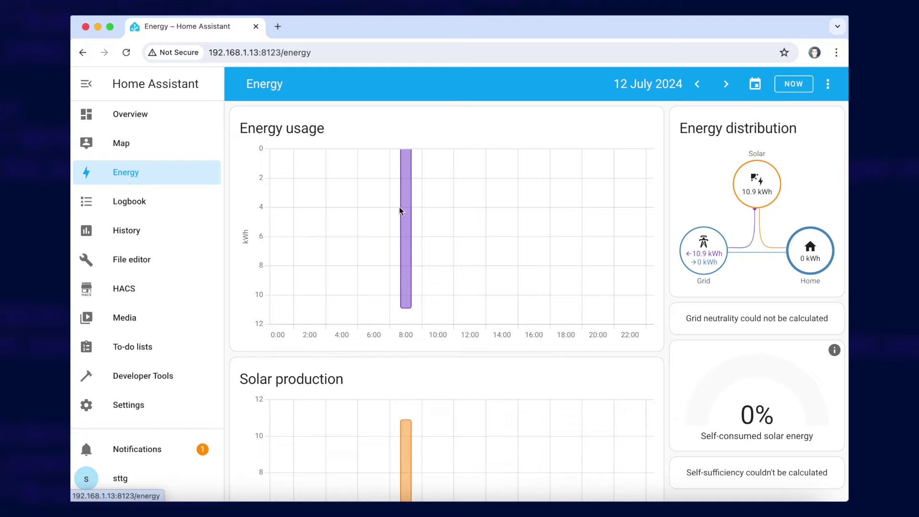
{"action": "scroll", "coordinate": [538, 341], "scroll_direction": "down", "scroll_amount": 5}
{"action": "scroll", "coordinate": [538, 340], "scroll_direction": "down", "scroll_amount": 3}
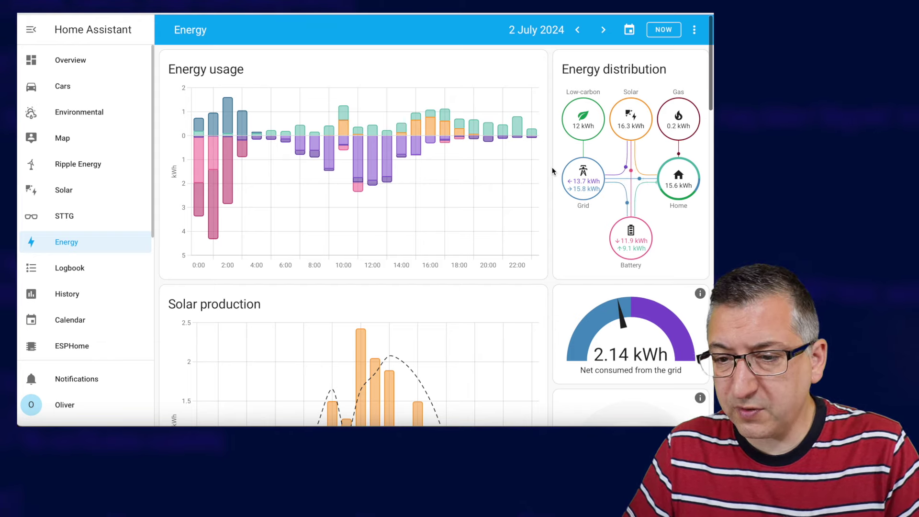
{"action": "scroll", "coordinate": [553, 170], "scroll_direction": "down", "scroll_amount": 1}
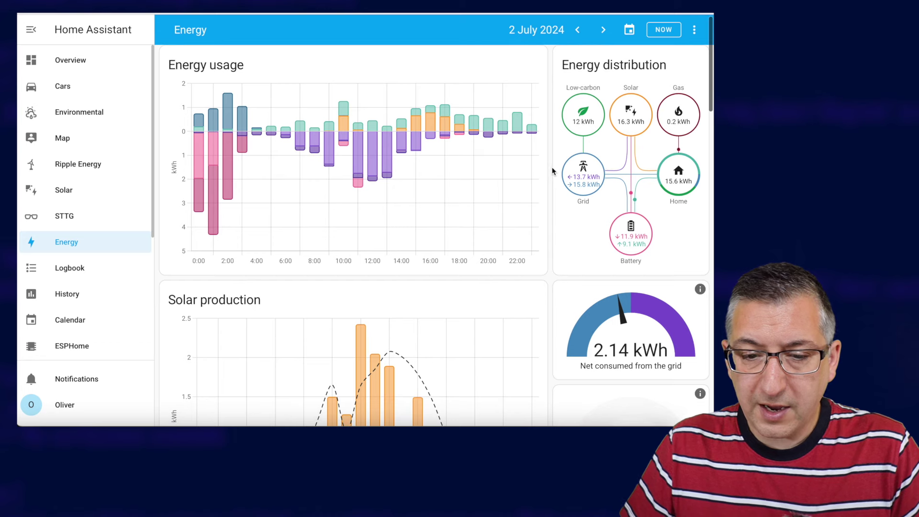
{"action": "mouse_move", "coordinate": [357, 180]}
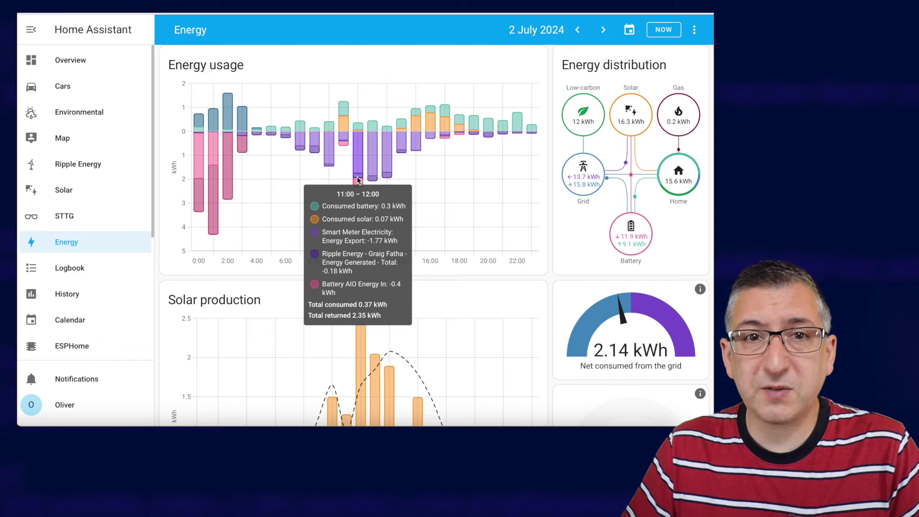
{"action": "scroll", "coordinate": [488, 273], "scroll_direction": "down", "scroll_amount": 15}
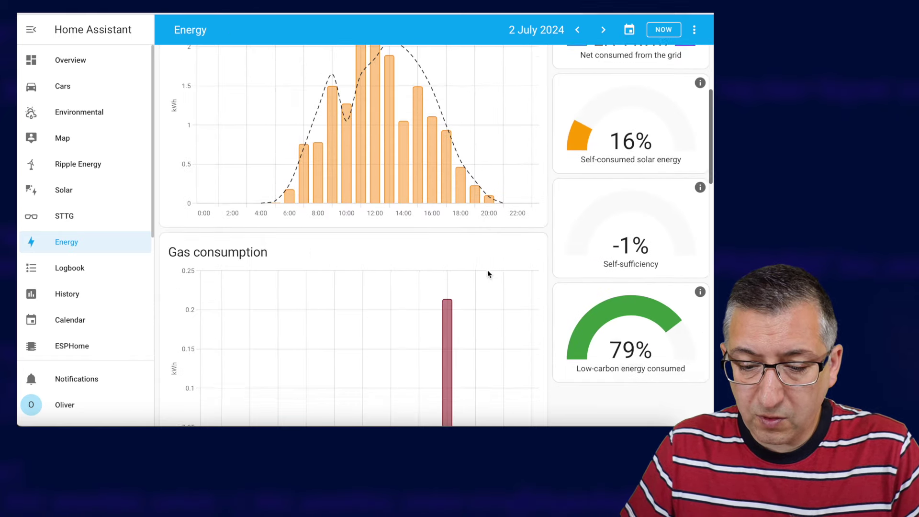
{"action": "scroll", "coordinate": [488, 274], "scroll_direction": "down", "scroll_amount": 5}
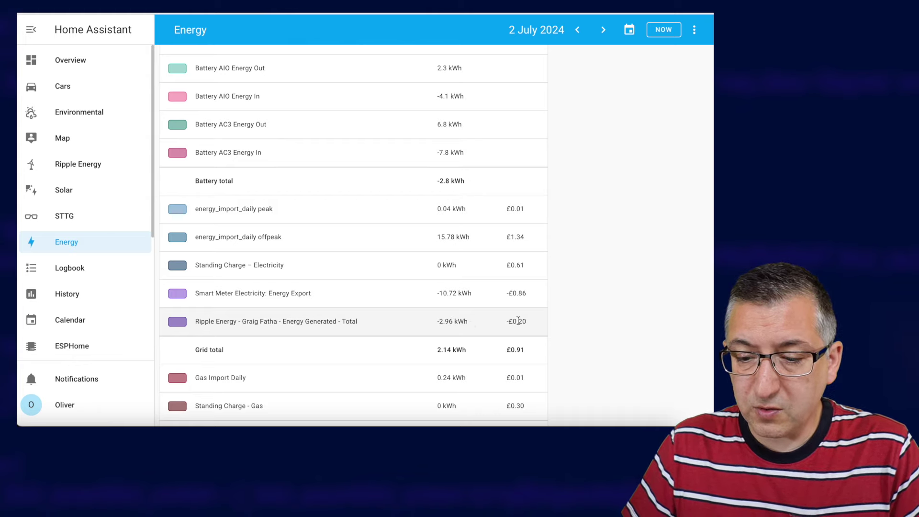
{"action": "scroll", "coordinate": [529, 325], "scroll_direction": "down", "scroll_amount": 2}
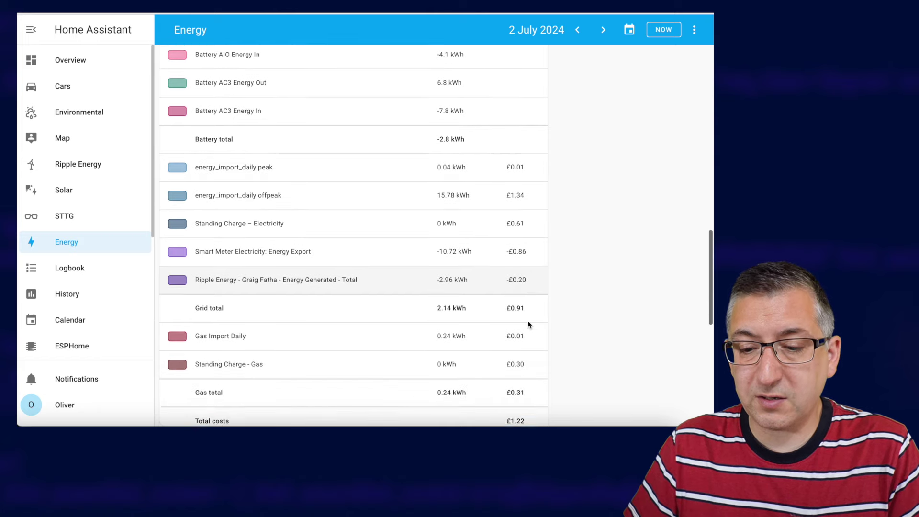
{"action": "scroll", "coordinate": [529, 325], "scroll_direction": "down", "scroll_amount": 1}
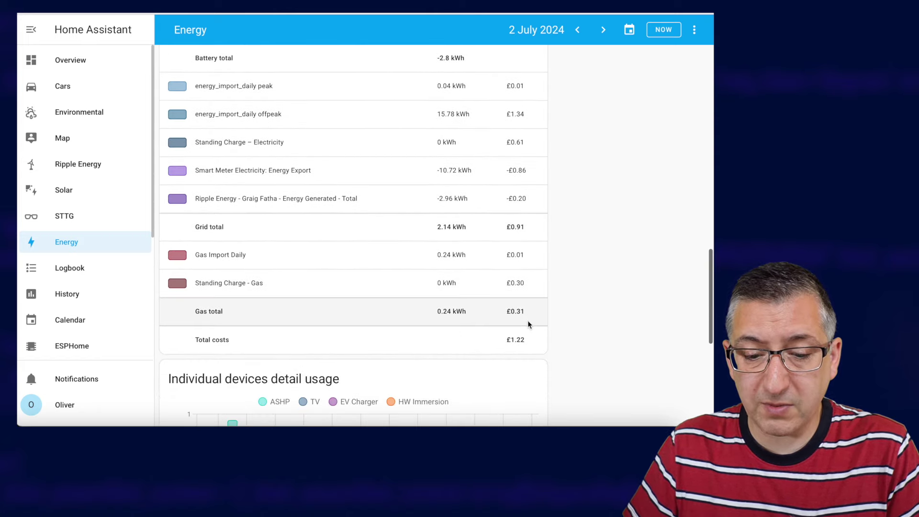